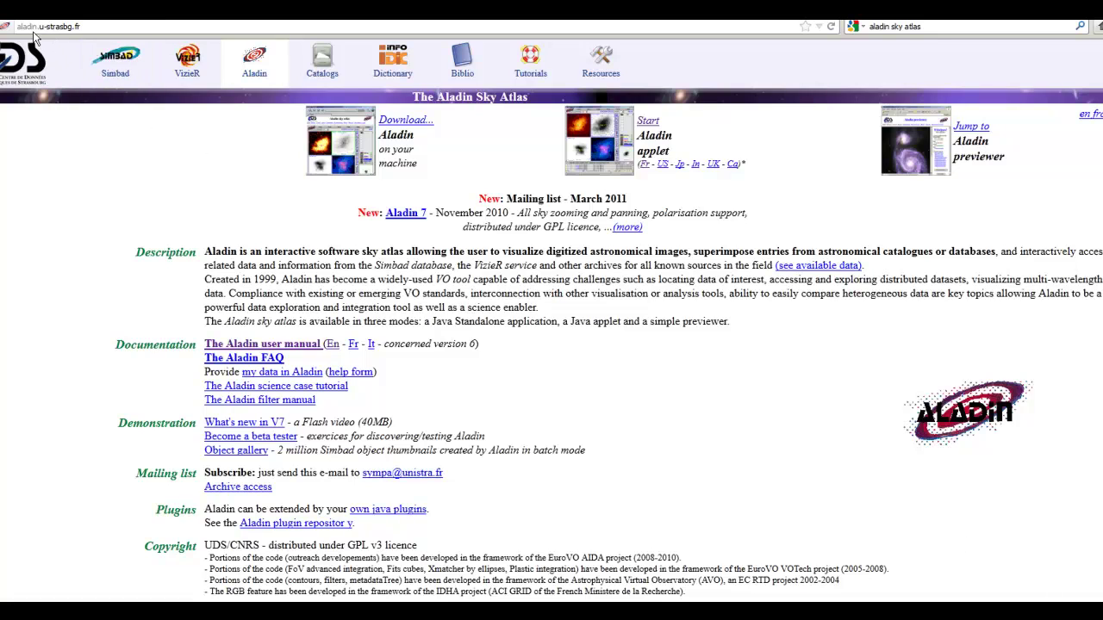
Step: Find the Aladin Sky Atlas site with a web search for "aladin sky atlas" and run its Java applet
{"action": "left_click", "coordinate": [953, 26]}
{"action": "key", "text": "Return"}
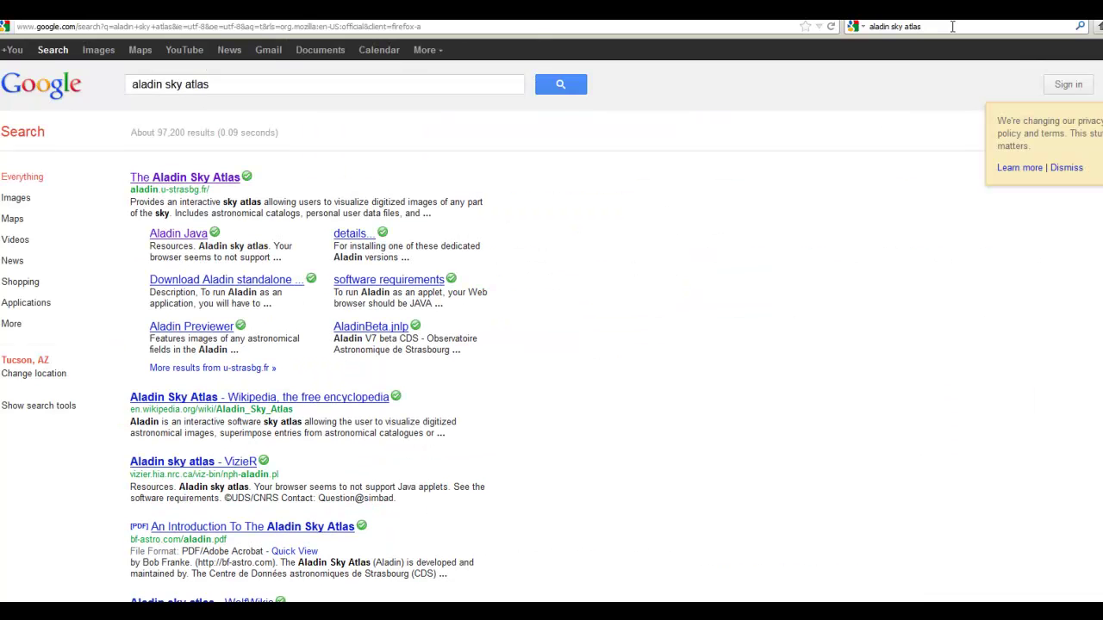
{"action": "left_click", "coordinate": [188, 180]}
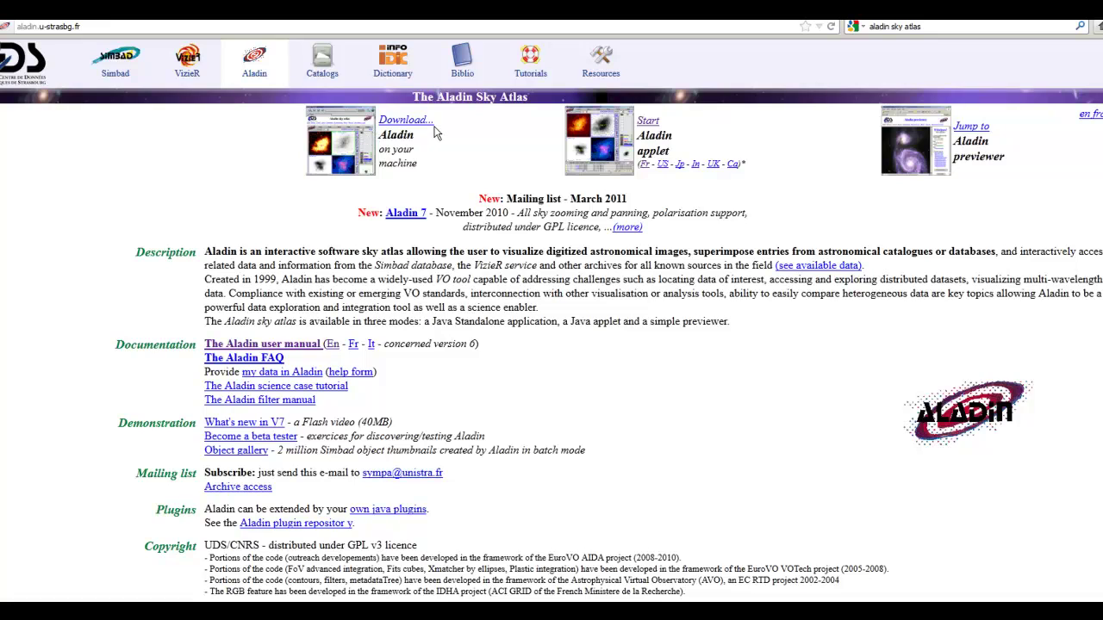
{"action": "left_click", "coordinate": [646, 122]}
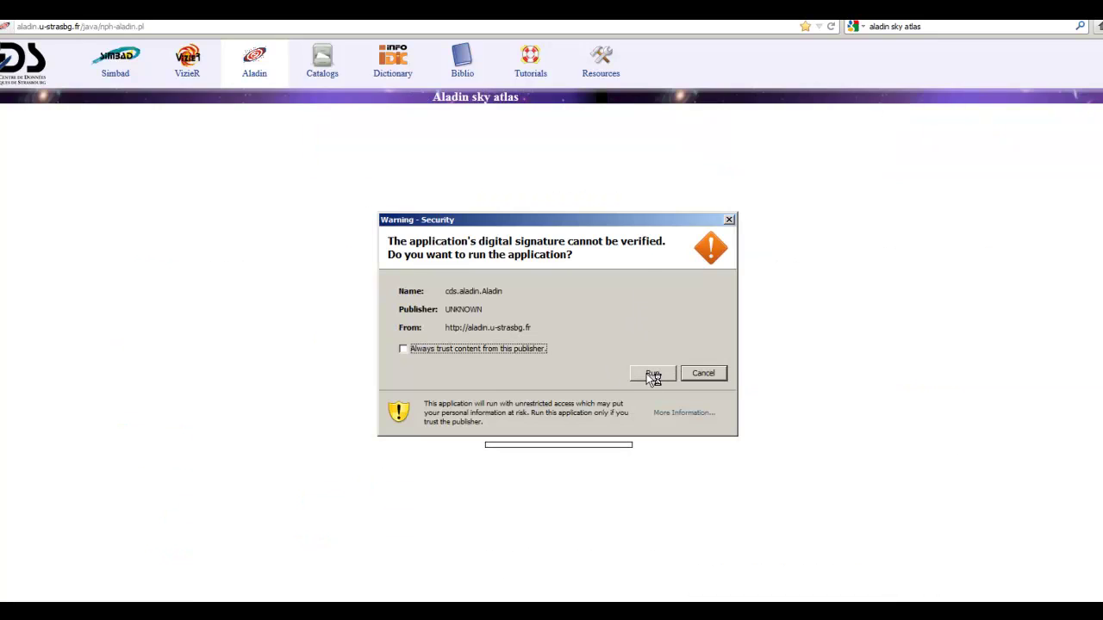
{"action": "left_click", "coordinate": [652, 374]}
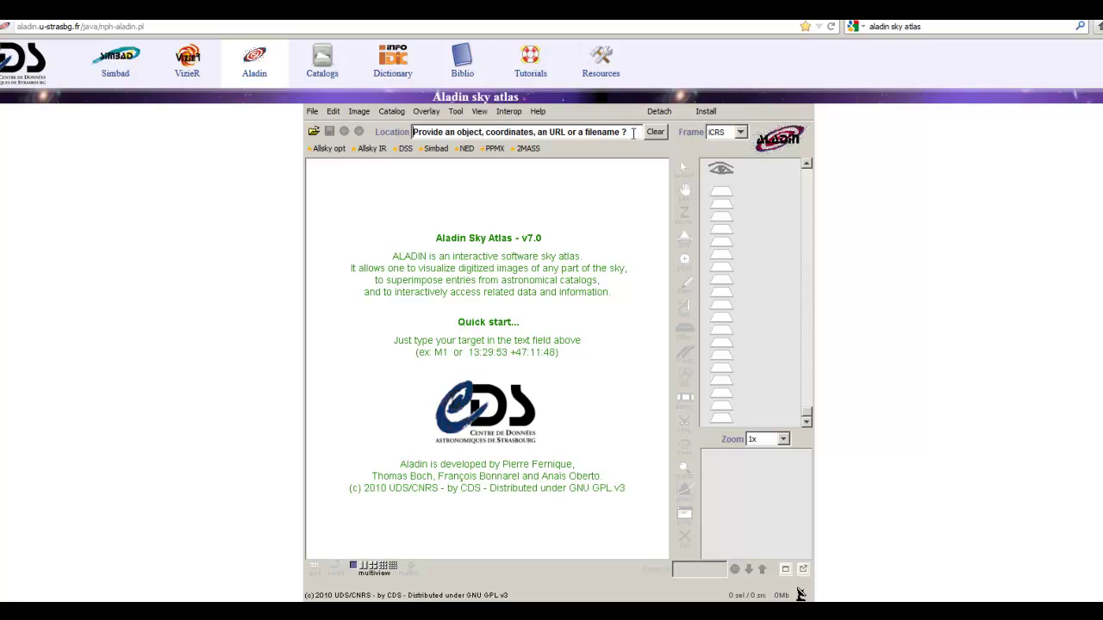
Step: Load the object m51 as the location and display it in the optical all-sky survey
{"action": "left_click", "coordinate": [423, 134]}
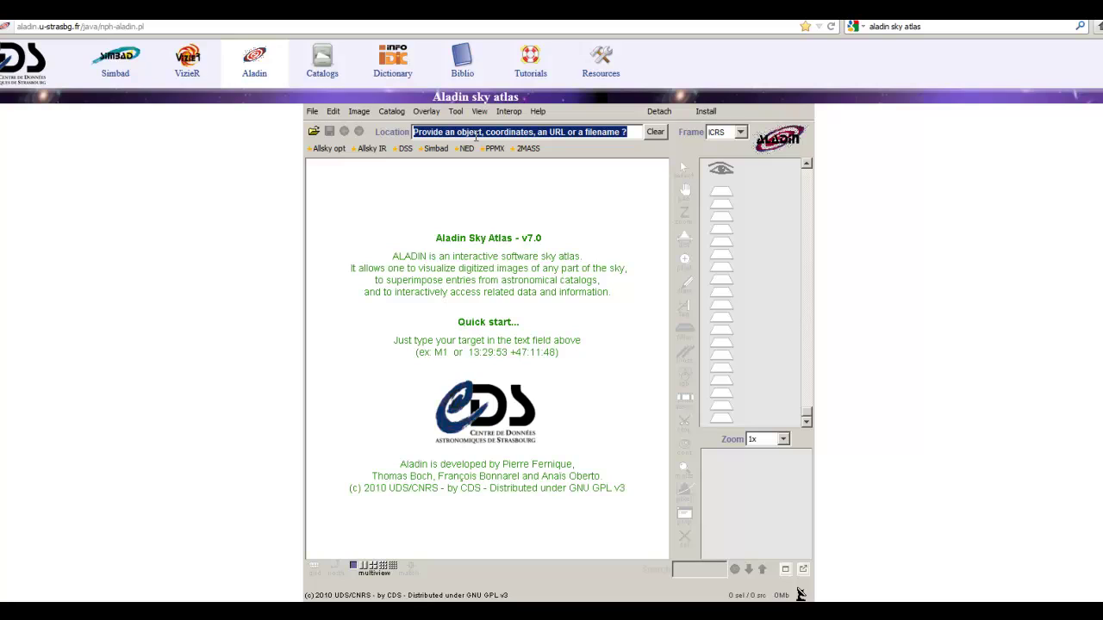
{"action": "type", "text": "m"}
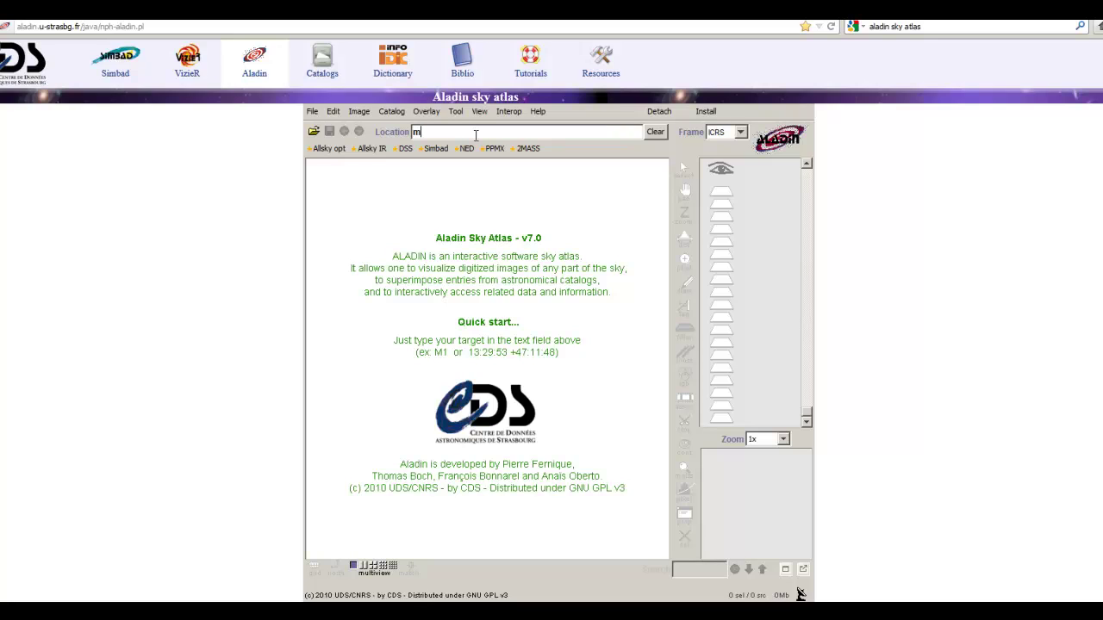
{"action": "type", "text": "51"}
{"action": "key", "text": "Return"}
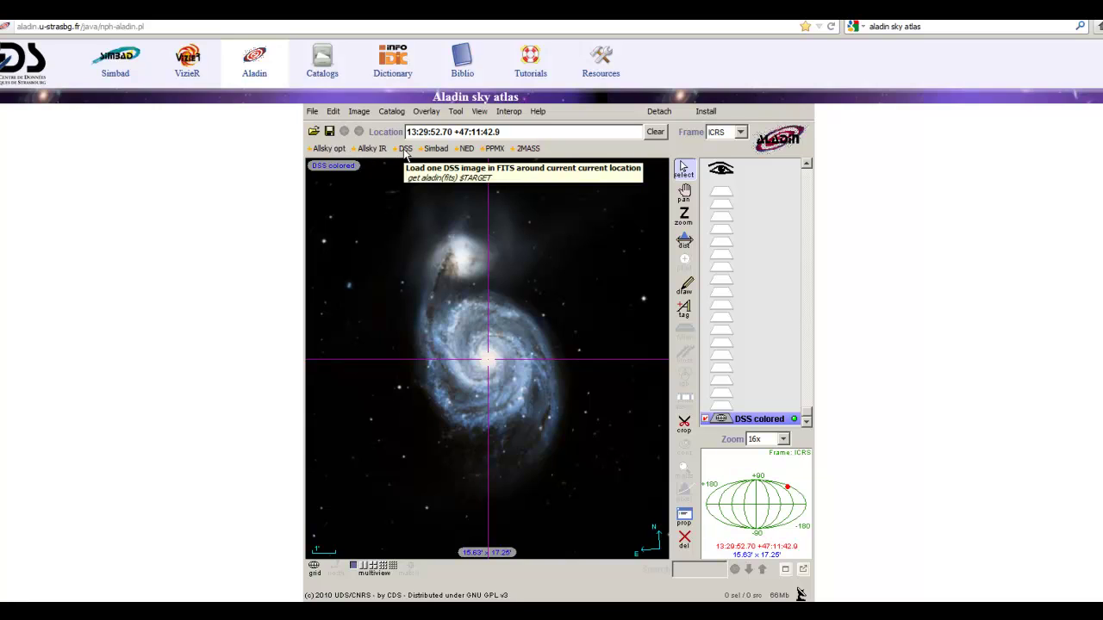
{"action": "left_click", "coordinate": [331, 152]}
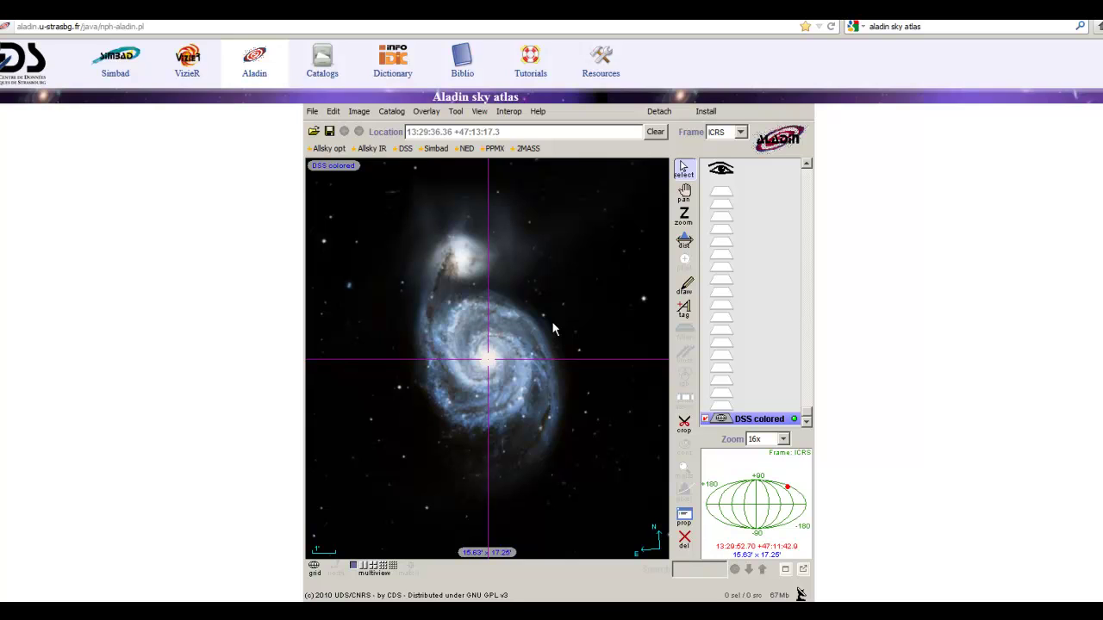
{"action": "scroll", "coordinate": [552, 327], "scroll_direction": "down", "scroll_amount": 1}
{"action": "scroll", "coordinate": [553, 327], "scroll_direction": "down", "scroll_amount": 1}
{"action": "scroll", "coordinate": [553, 328], "scroll_direction": "up", "scroll_amount": 2}
{"action": "left_click", "coordinate": [683, 217]}
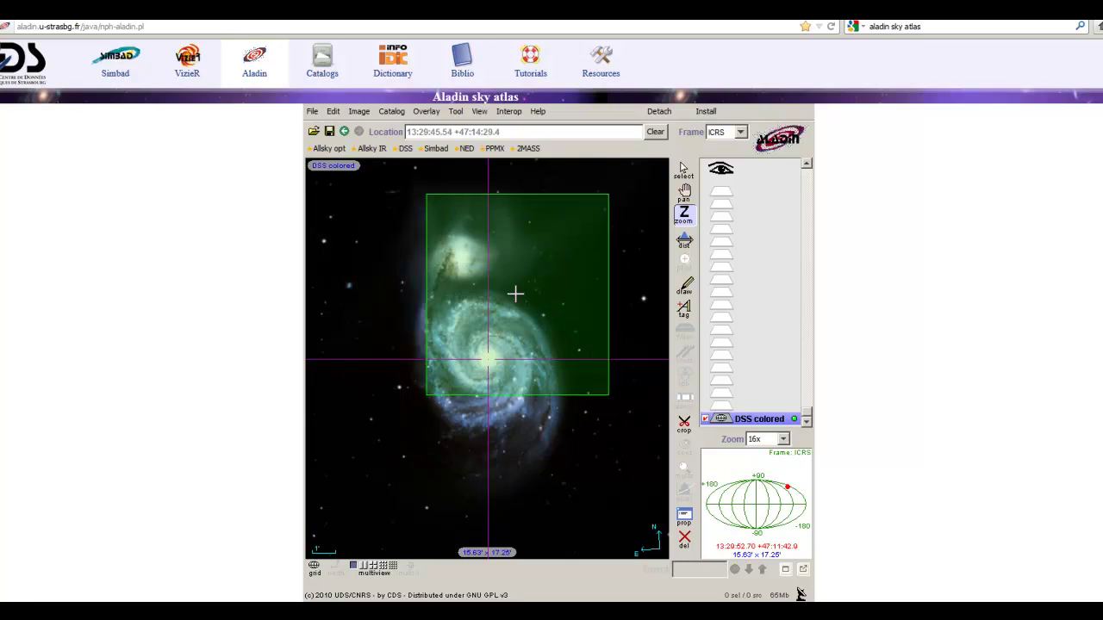
{"action": "left_click", "coordinate": [684, 192]}
{"action": "mouse_move", "coordinate": [457, 431]}
{"action": "left_mouse_down"}
{"action": "mouse_move", "coordinate": [561, 319]}
{"action": "mouse_move", "coordinate": [394, 443]}
{"action": "mouse_move", "coordinate": [416, 515]}
{"action": "mouse_move", "coordinate": [442, 414]}
{"action": "mouse_move", "coordinate": [462, 434]}
{"action": "mouse_move", "coordinate": [448, 446]}
{"action": "mouse_move", "coordinate": [468, 438]}
{"action": "mouse_move", "coordinate": [458, 431]}
{"action": "left_mouse_up"}
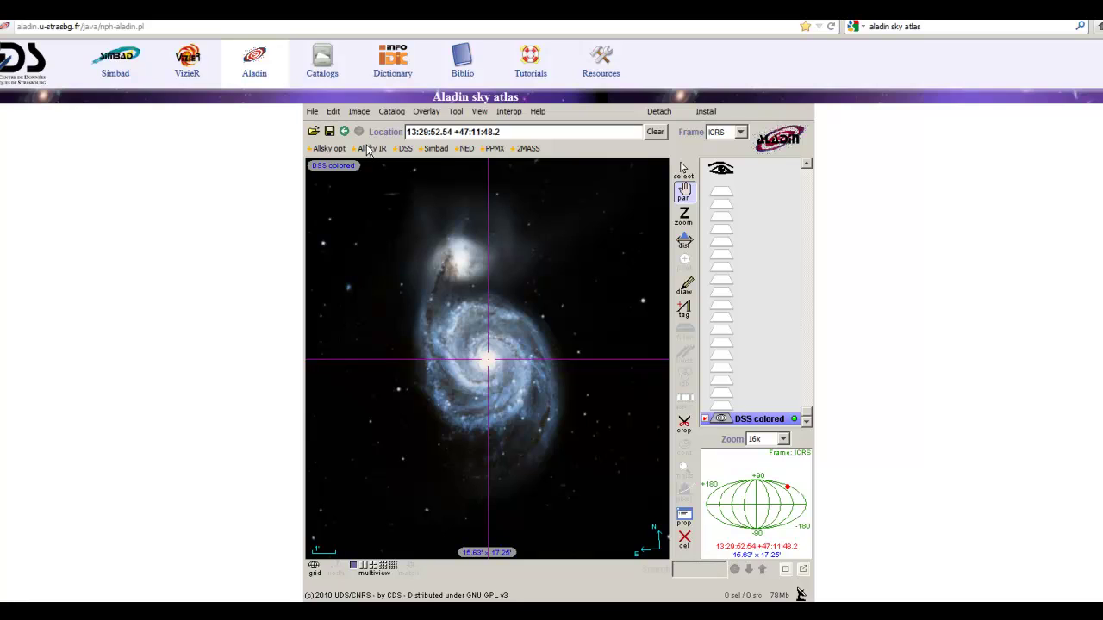
Step: Overlay the Schulman32 instrument field of view (Schulman 32-inch Telescope) on the M51 image and close the server selector
{"action": "left_click", "coordinate": [313, 112]}
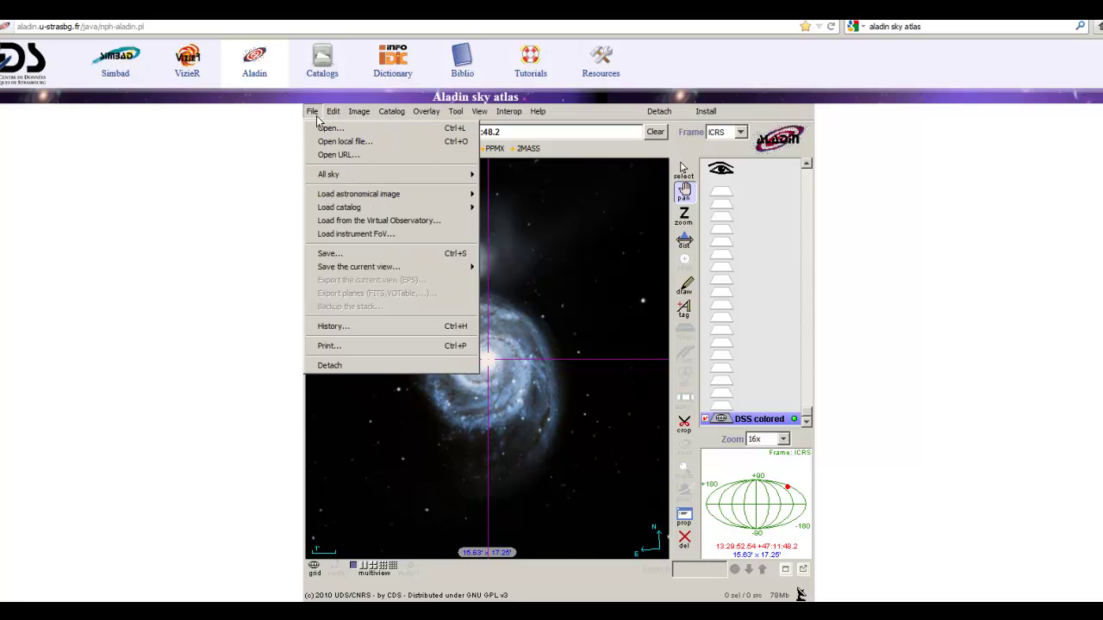
{"action": "left_click", "coordinate": [333, 241]}
{"action": "left_click_drag", "start_coordinate": [300, 300], "coordinate": [385, 164]}
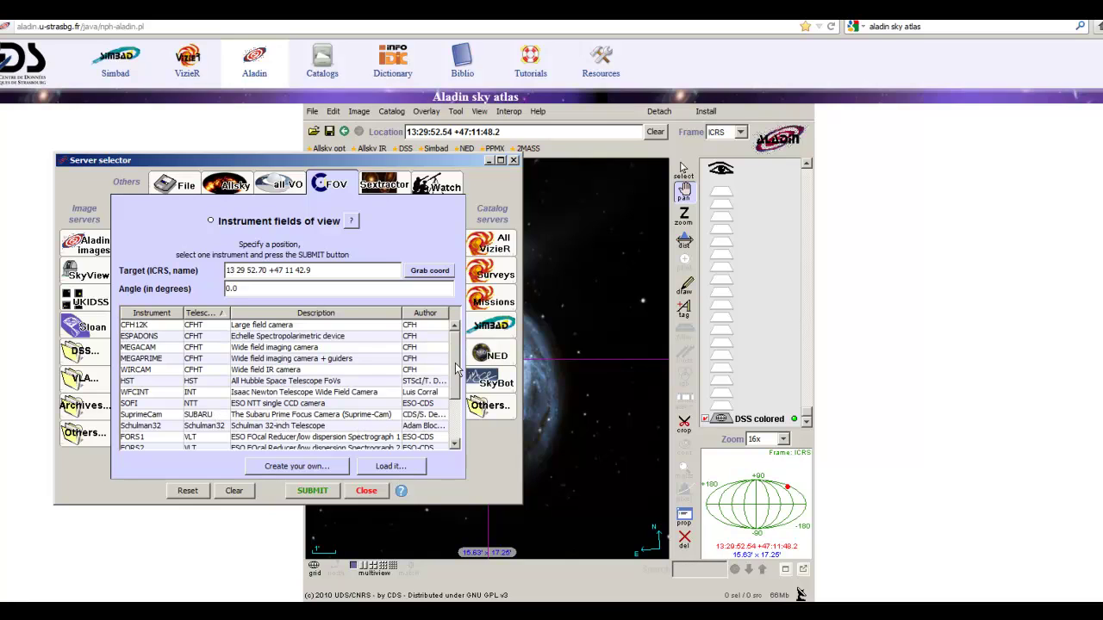
{"action": "left_click_drag", "start_coordinate": [456, 362], "coordinate": [455, 383]}
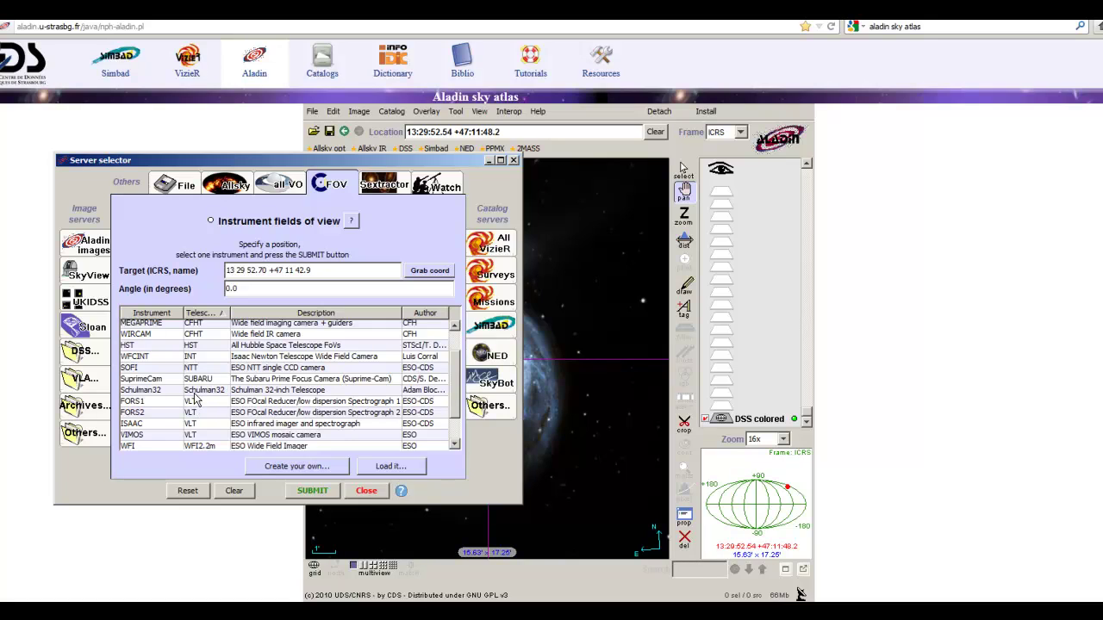
{"action": "left_click", "coordinate": [170, 392]}
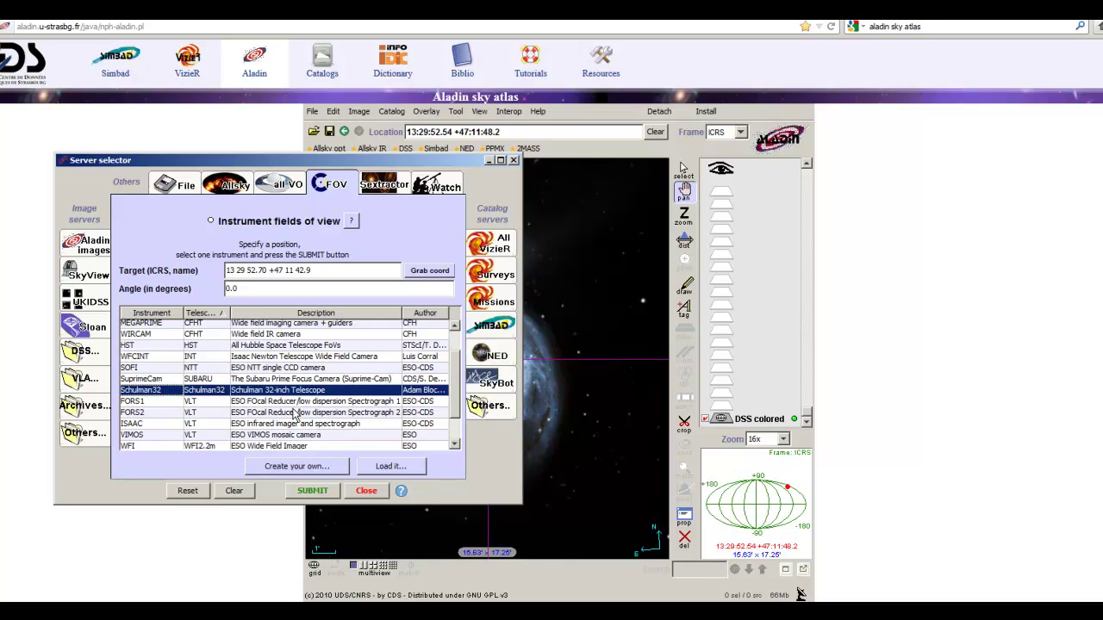
{"action": "left_click", "coordinate": [320, 495]}
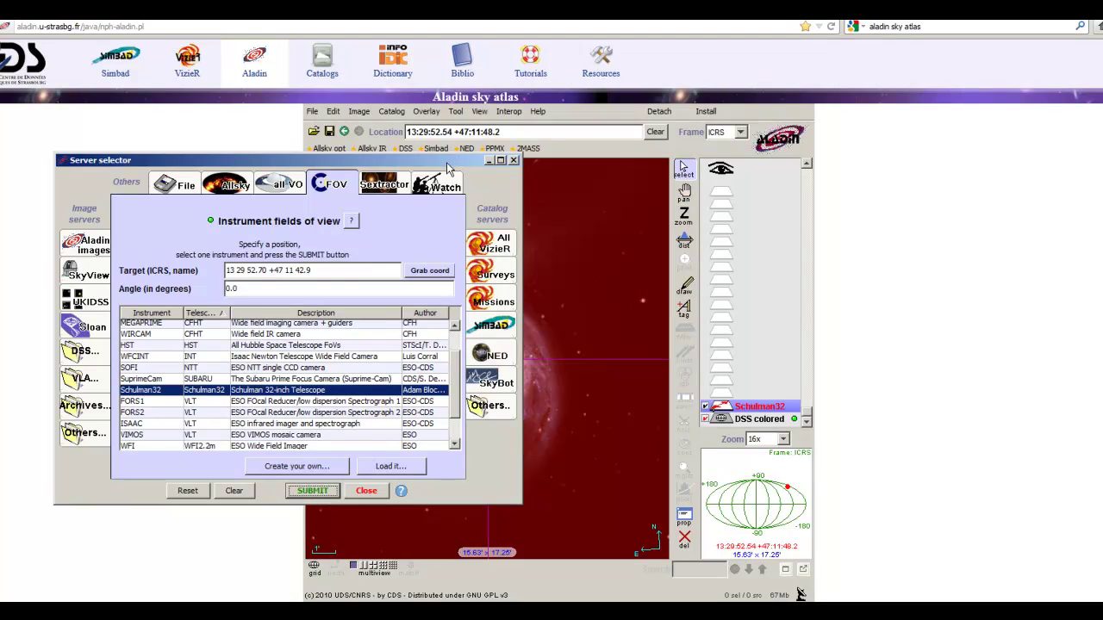
{"action": "left_click_drag", "start_coordinate": [446, 162], "coordinate": [351, 146]}
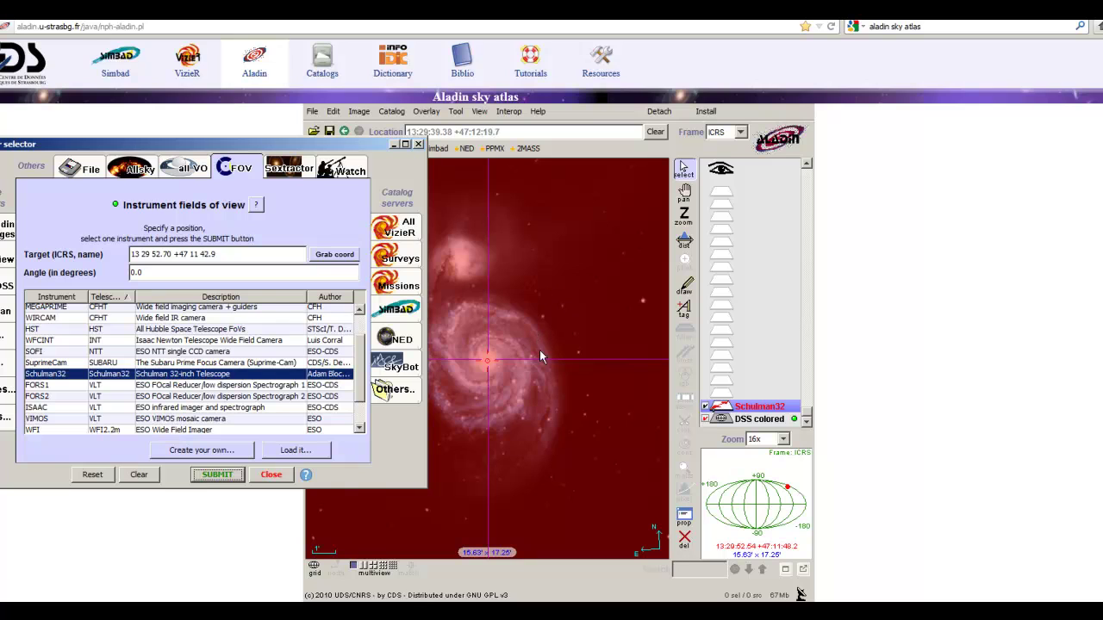
{"action": "left_click_drag", "start_coordinate": [276, 145], "coordinate": [382, 138]}
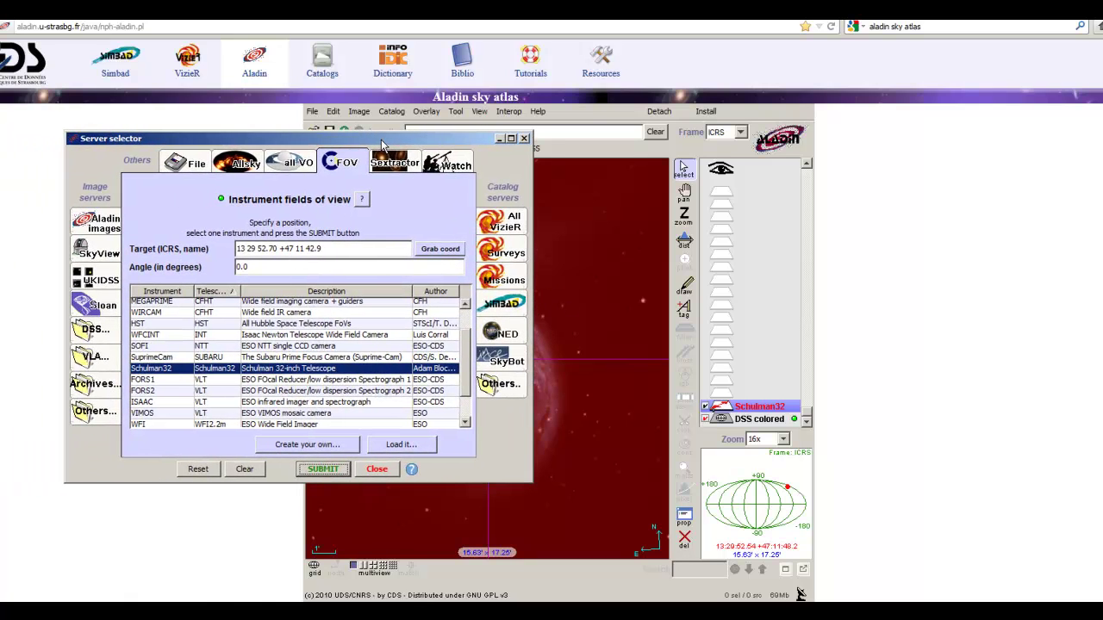
{"action": "left_click", "coordinate": [383, 470]}
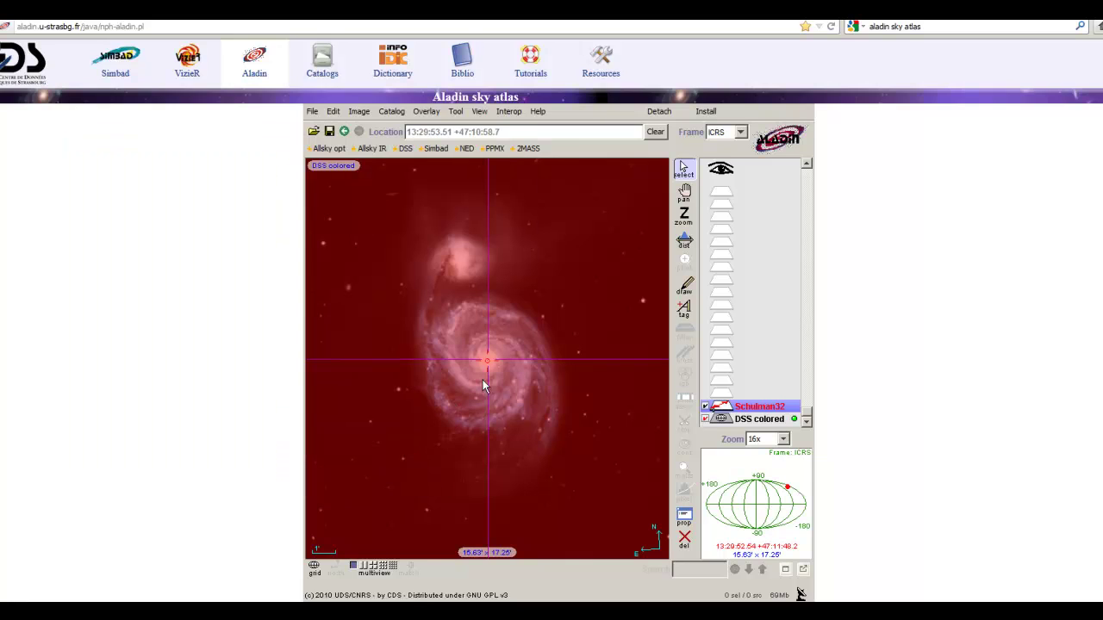
Step: Examine the full extent of the Schulman32 field of view around M51, including its ring and the small square on its edge
{"action": "scroll", "coordinate": [491, 369], "scroll_direction": "down", "scroll_amount": 1}
{"action": "scroll", "coordinate": [491, 369], "scroll_direction": "down", "scroll_amount": 1}
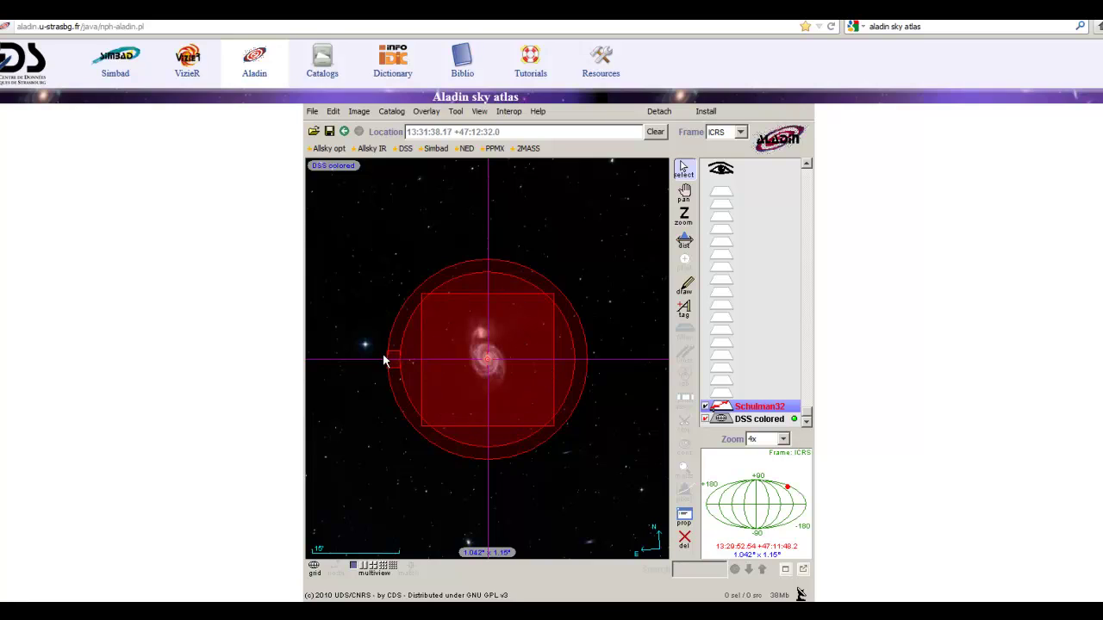
{"action": "scroll", "coordinate": [393, 365], "scroll_direction": "up", "scroll_amount": 1}
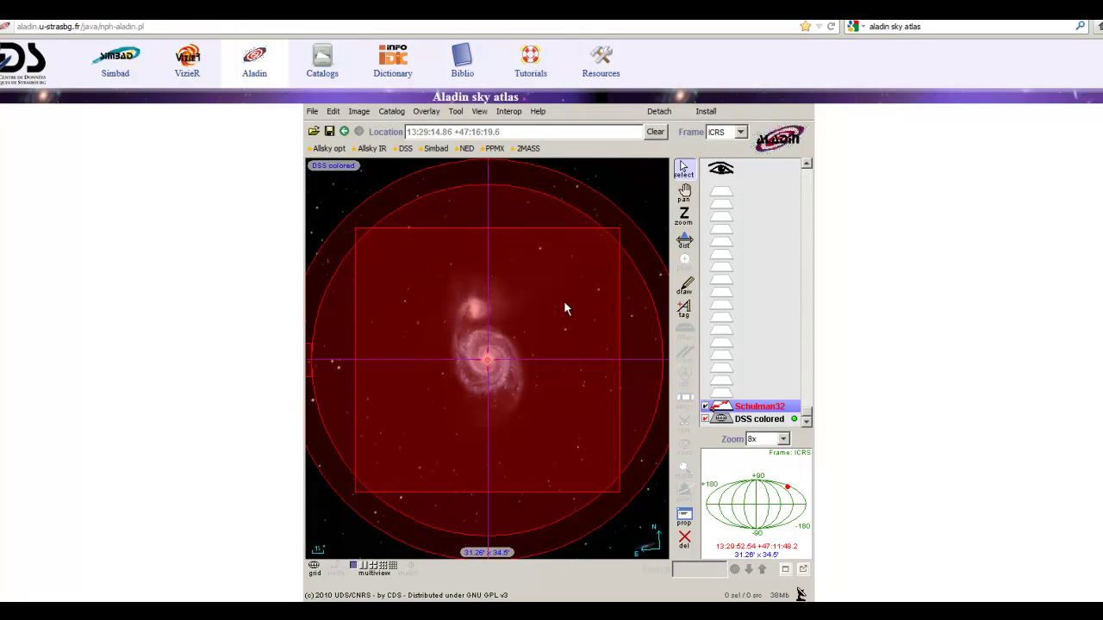
{"action": "left_click", "coordinate": [683, 191]}
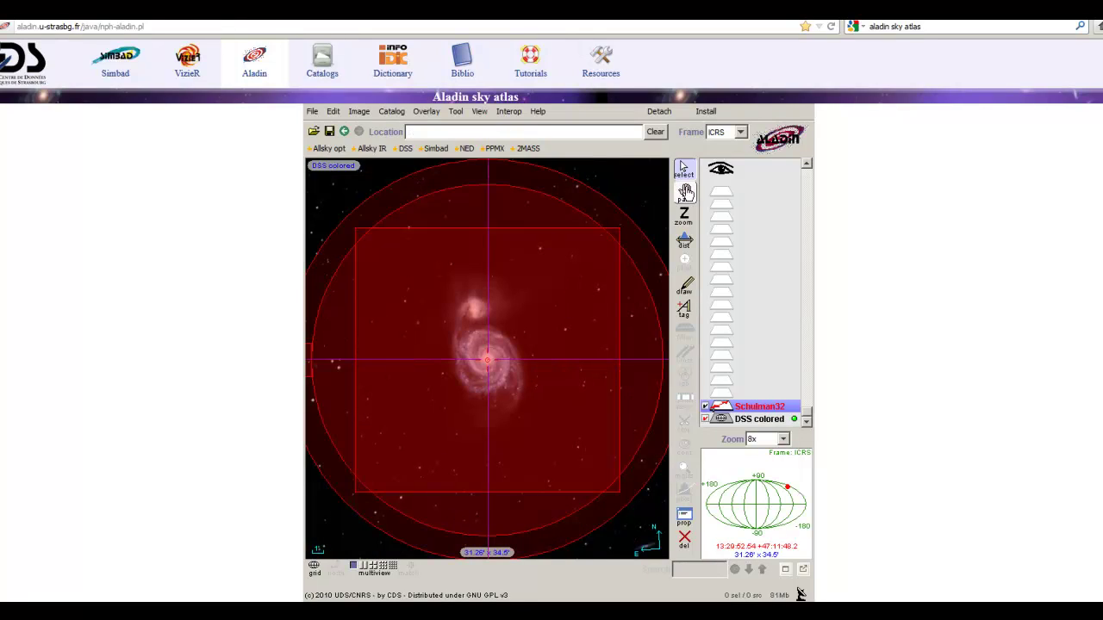
{"action": "left_click_drag", "start_coordinate": [447, 344], "coordinate": [553, 318]}
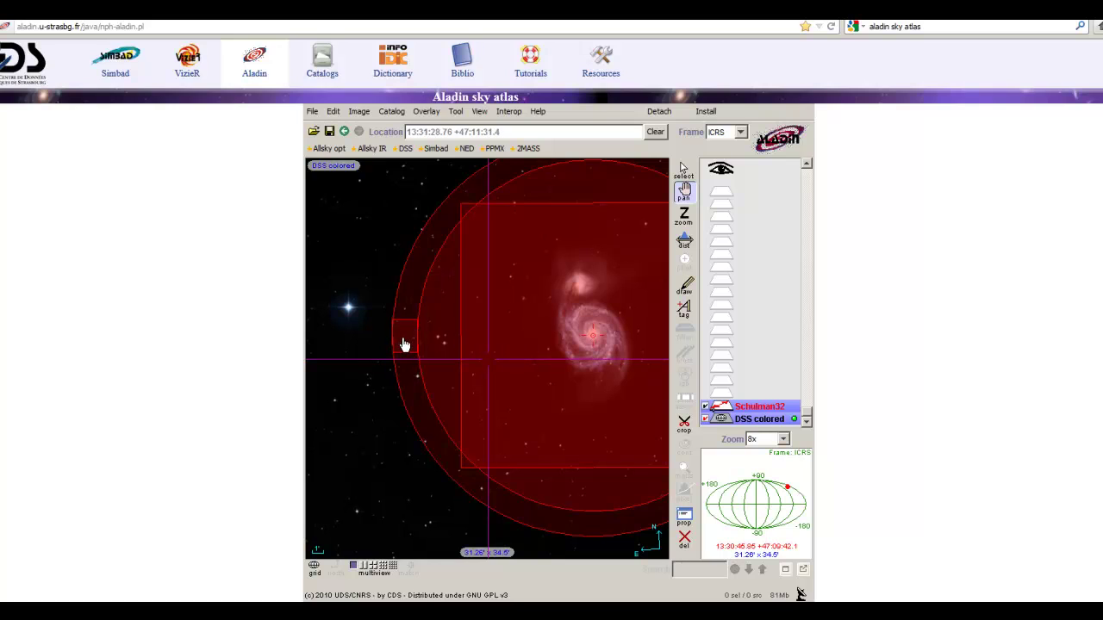
{"action": "left_click_drag", "start_coordinate": [551, 339], "coordinate": [508, 335]}
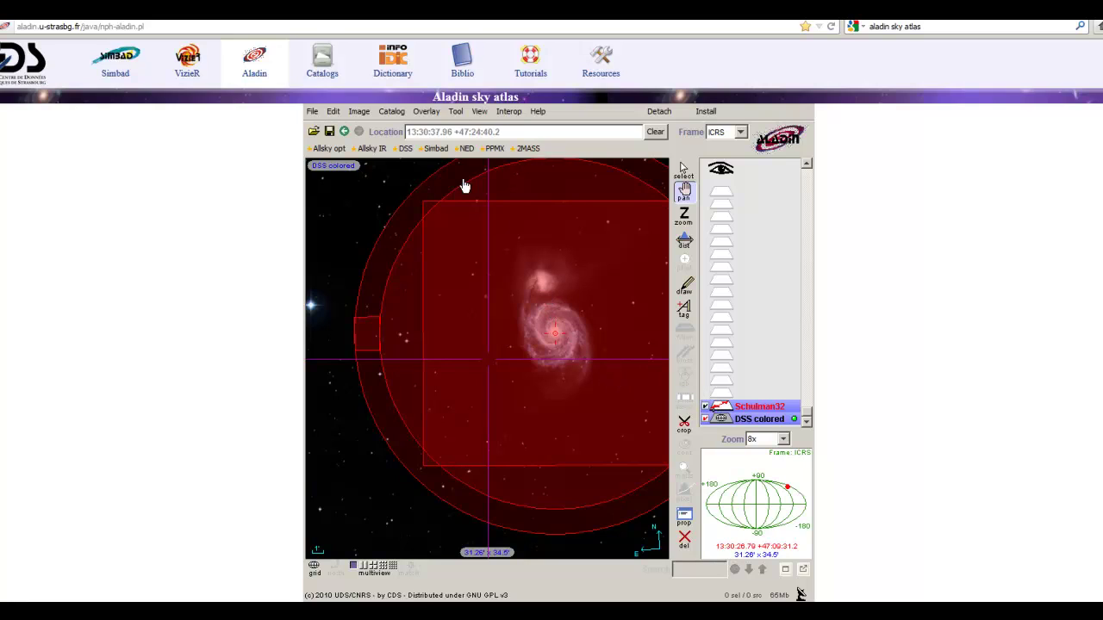
{"action": "left_click", "coordinate": [393, 113]}
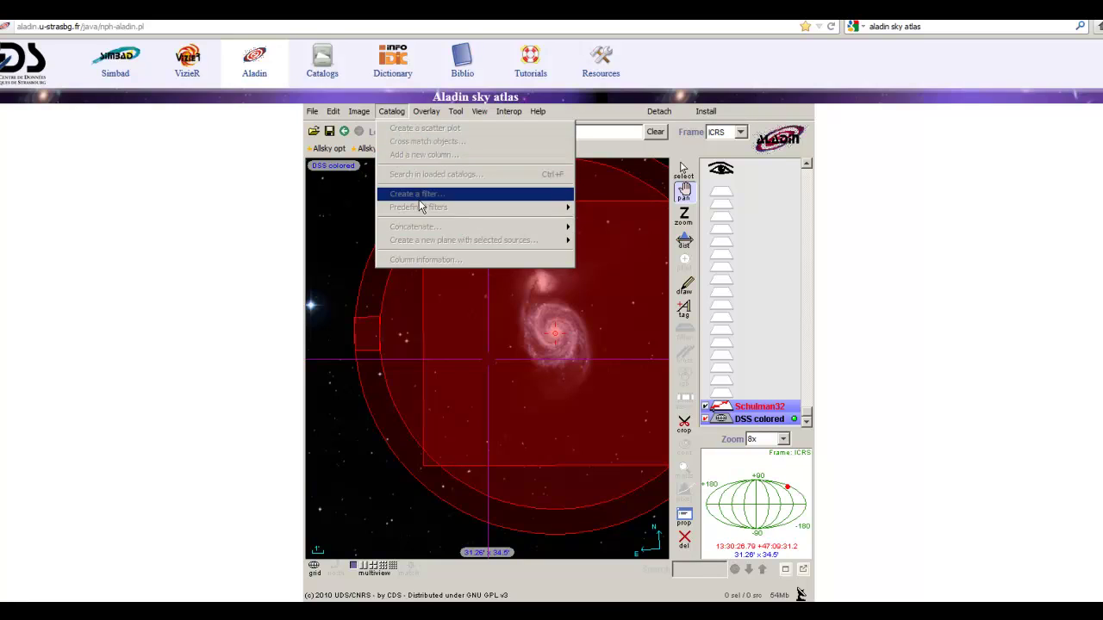
{"action": "left_click", "coordinate": [624, 155]}
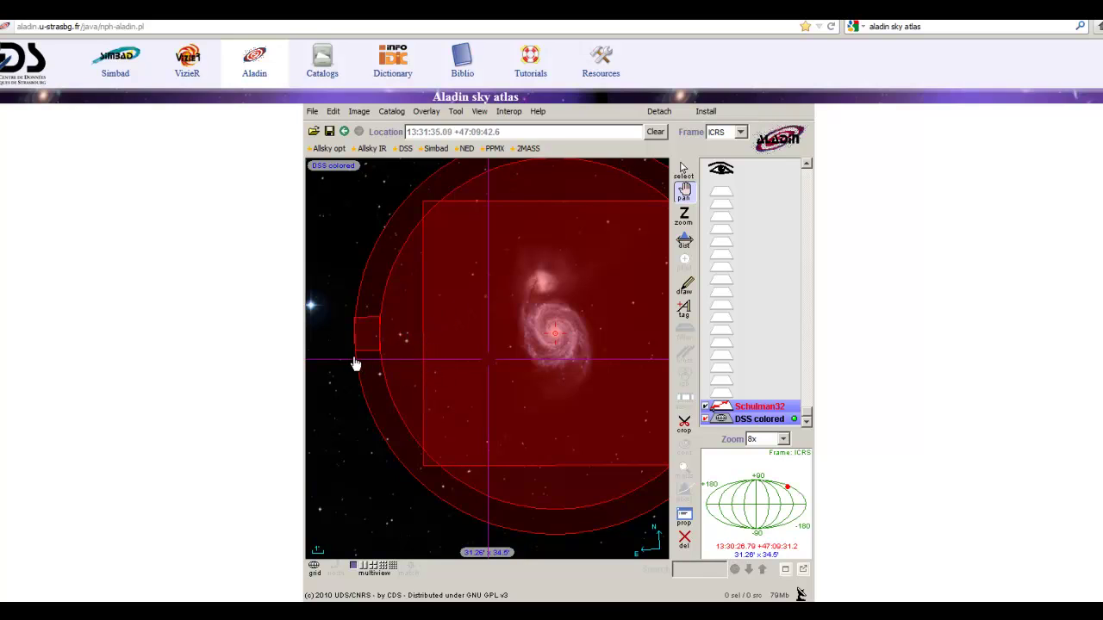
Step: Examine which stars fall near the small square and along the outer ring of the Schulman32 overlay
{"action": "mouse_move", "coordinate": [413, 376]}
{"action": "left_mouse_down"}
{"action": "mouse_move", "coordinate": [353, 374]}
{"action": "mouse_move", "coordinate": [397, 387]}
{"action": "left_mouse_up"}
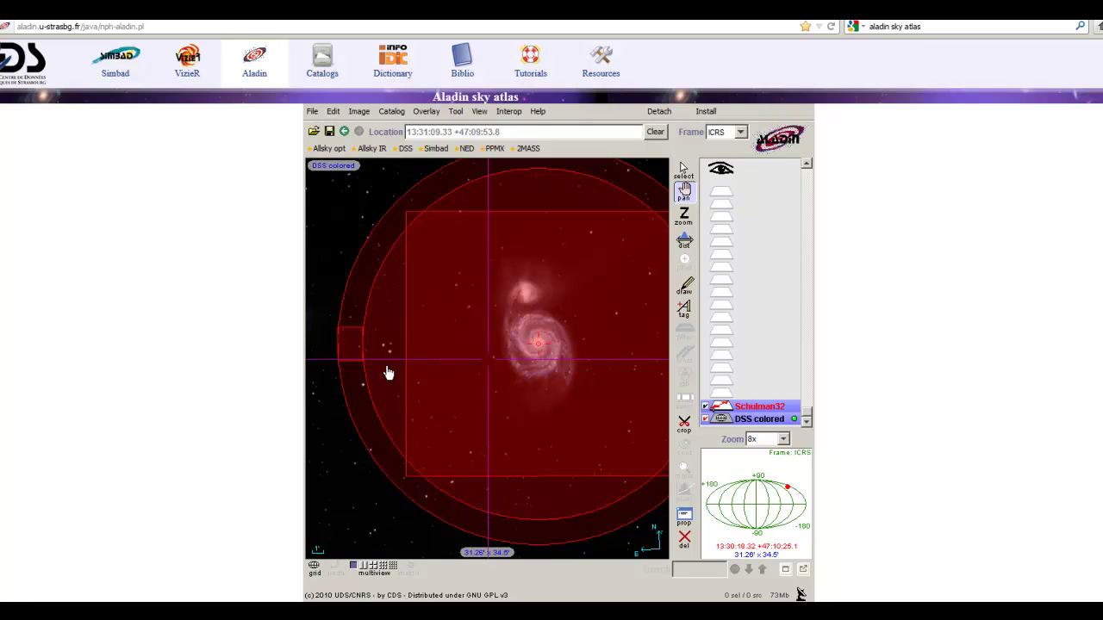
{"action": "scroll", "coordinate": [387, 374], "scroll_direction": "up", "scroll_amount": 1}
{"action": "left_click_drag", "start_coordinate": [374, 423], "coordinate": [526, 406]}
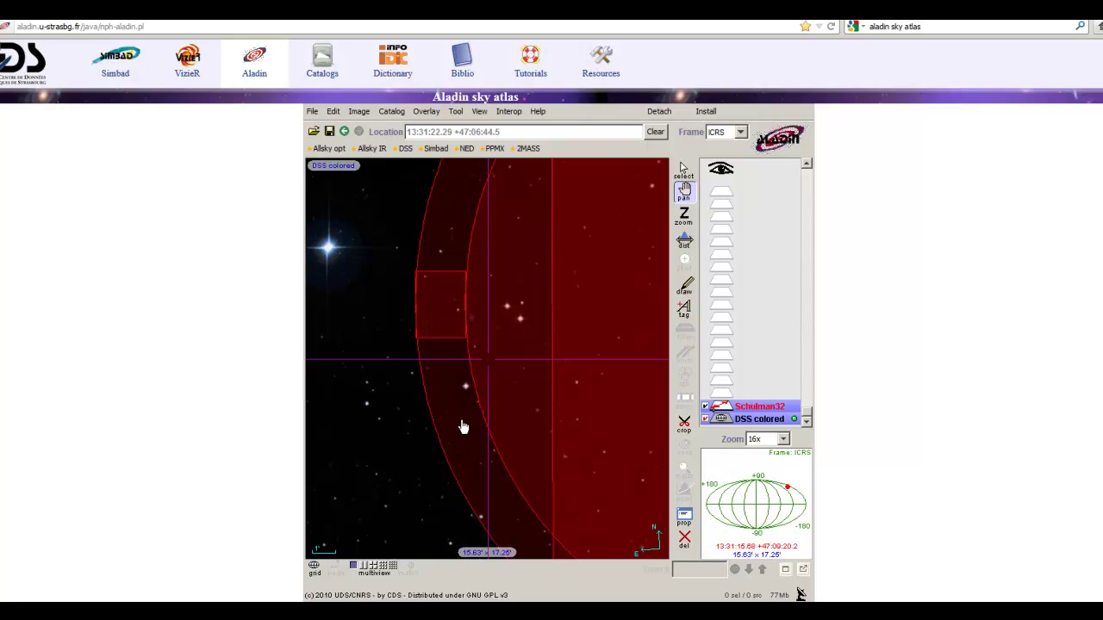
{"action": "scroll", "coordinate": [463, 427], "scroll_direction": "down", "scroll_amount": 1}
{"action": "left_click_drag", "start_coordinate": [462, 426], "coordinate": [368, 424]}
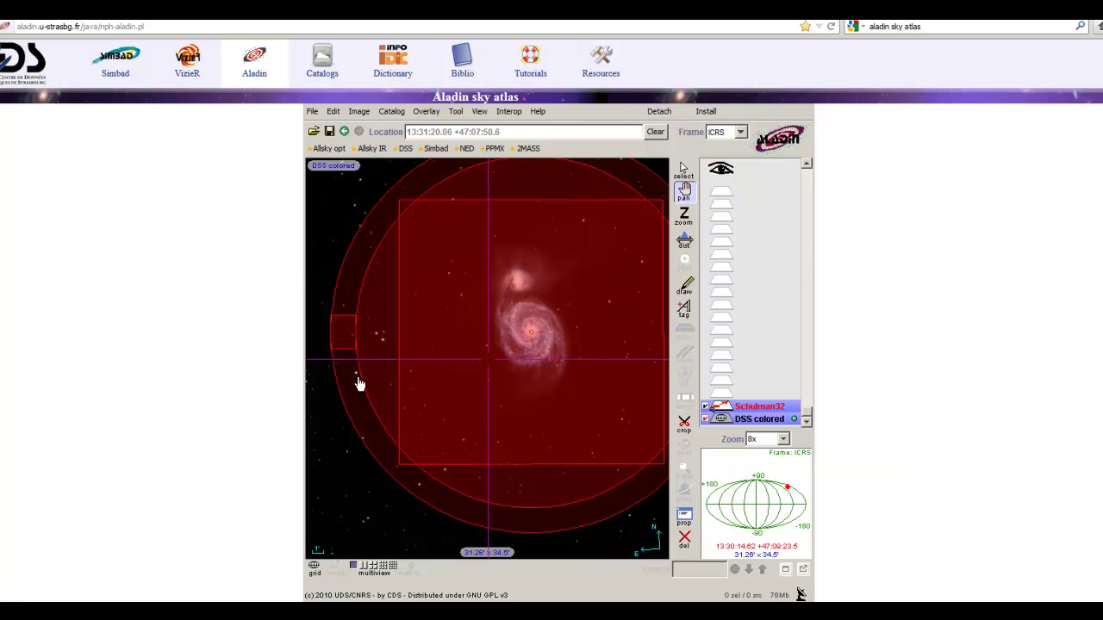
{"action": "scroll", "coordinate": [358, 385], "scroll_direction": "up", "scroll_amount": 1}
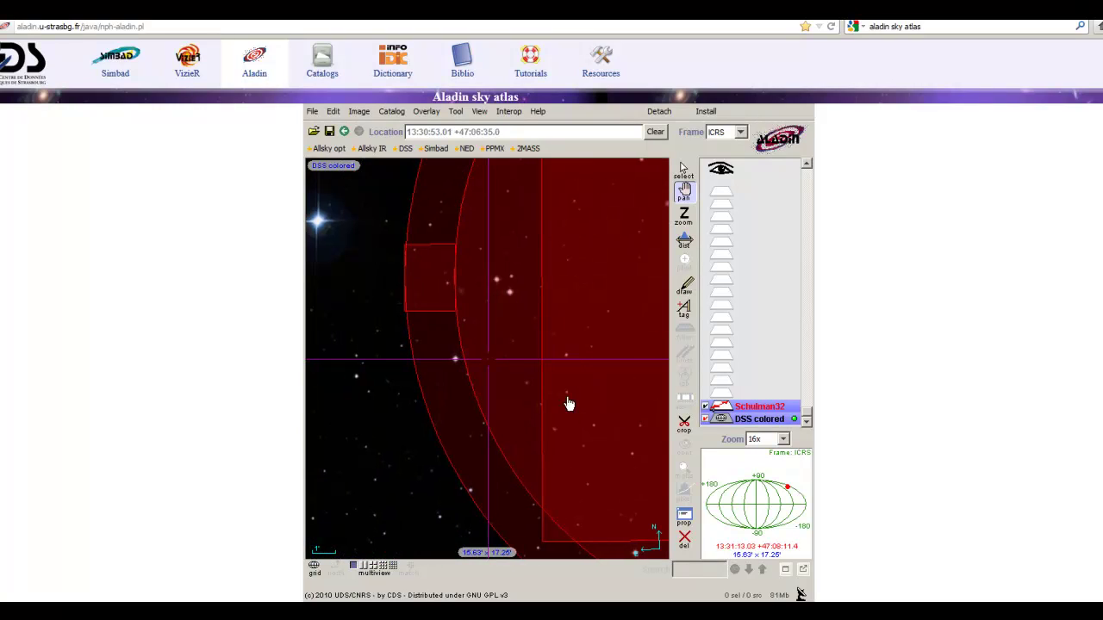
{"action": "scroll", "coordinate": [455, 375], "scroll_direction": "down", "scroll_amount": 1}
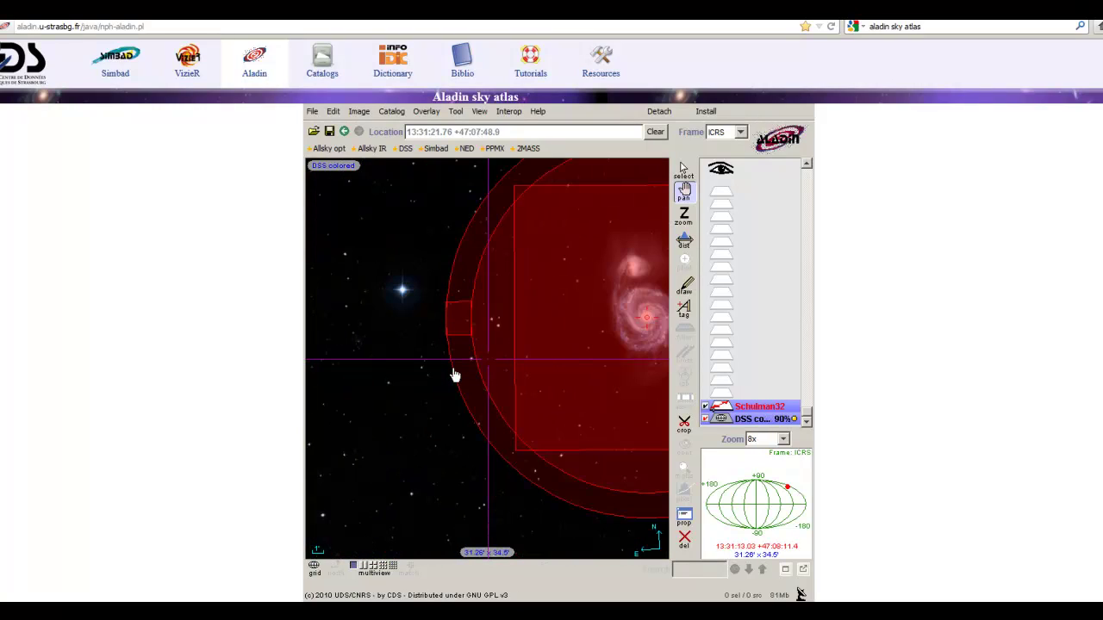
{"action": "left_click_drag", "start_coordinate": [478, 399], "coordinate": [350, 371]}
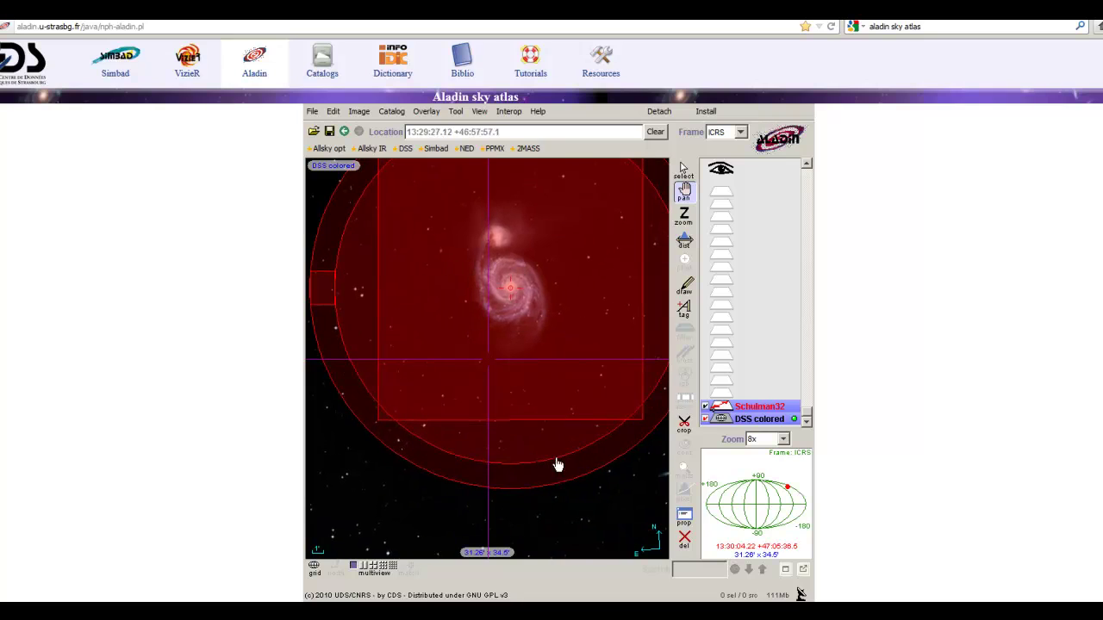
{"action": "left_click_drag", "start_coordinate": [604, 406], "coordinate": [544, 437]}
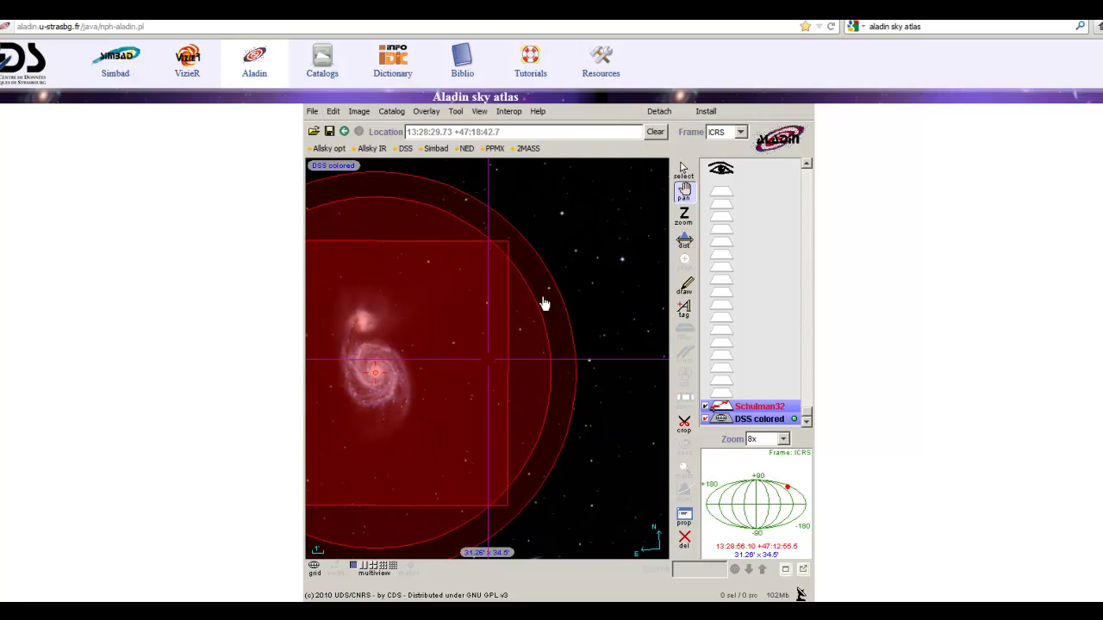
{"action": "left_click_drag", "start_coordinate": [357, 210], "coordinate": [481, 255]}
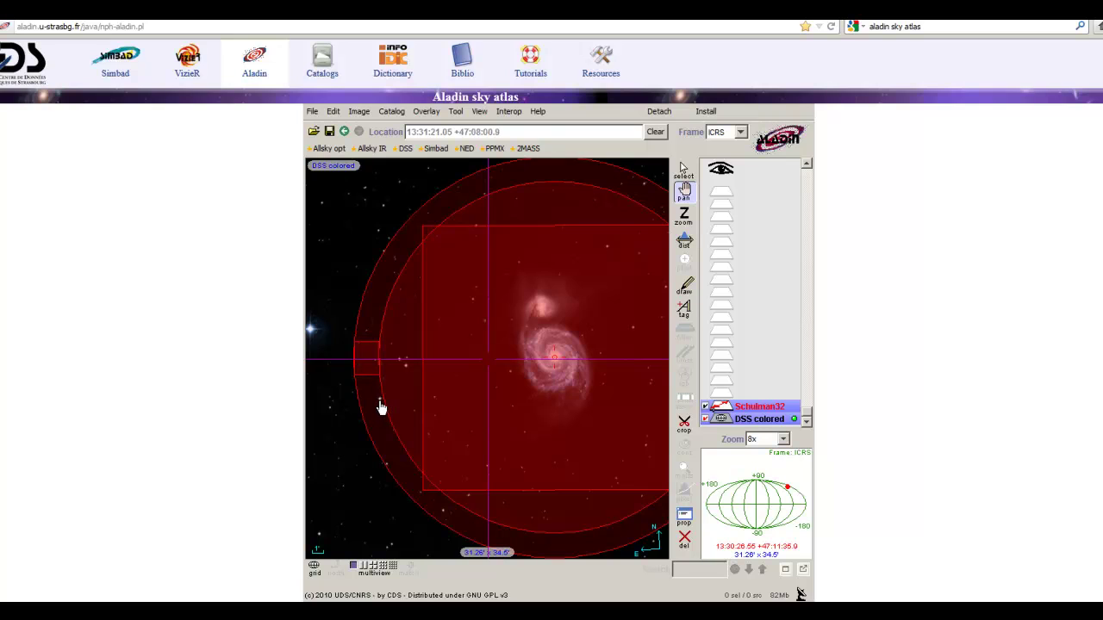
Step: Hide the Schulman32 field-of-view overlay so only the colored DSS image of M51 is displayed
{"action": "left_click_drag", "start_coordinate": [500, 406], "coordinate": [450, 395]}
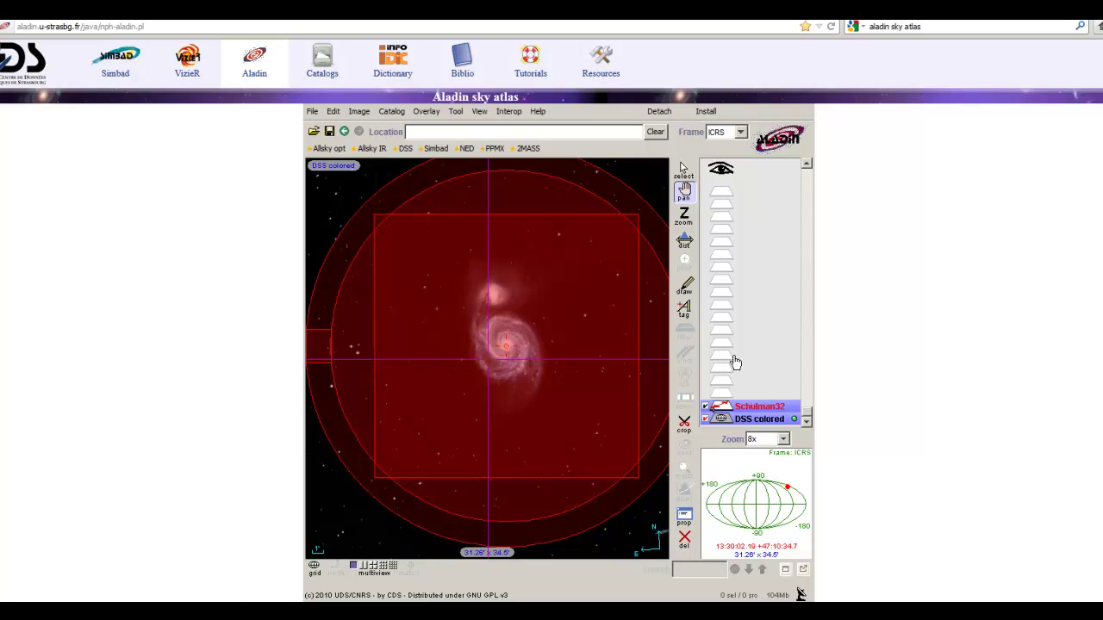
{"action": "left_click", "coordinate": [706, 407]}
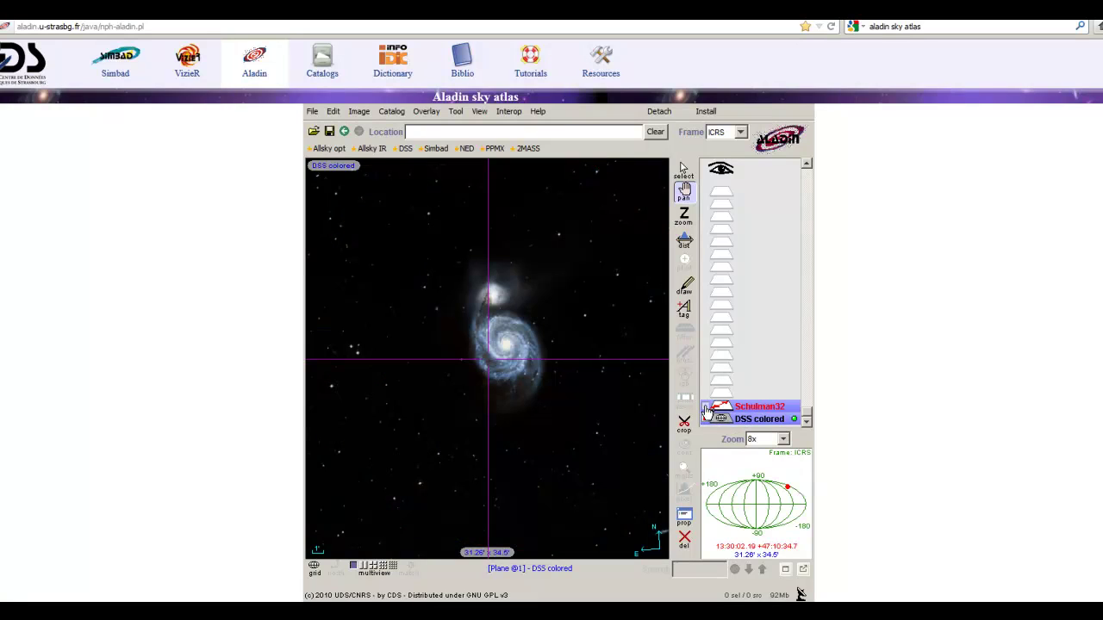
Step: Show the Schulman32 overlay again, center it in the view with the colored DSS image hidden, and restore the image
{"action": "left_click", "coordinate": [706, 408]}
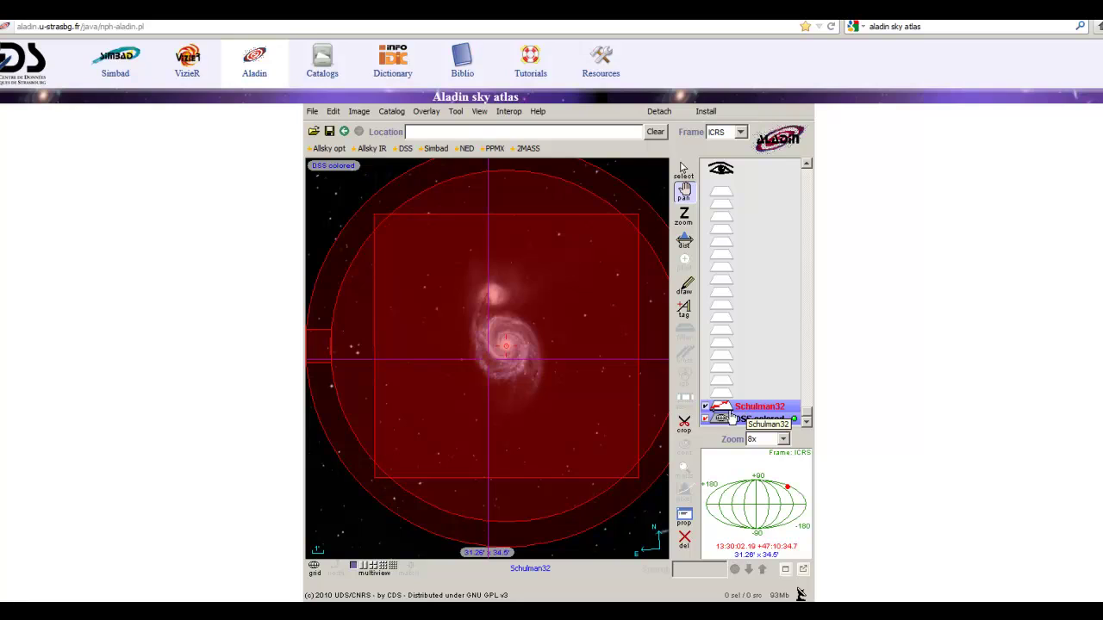
{"action": "left_click", "coordinate": [704, 419]}
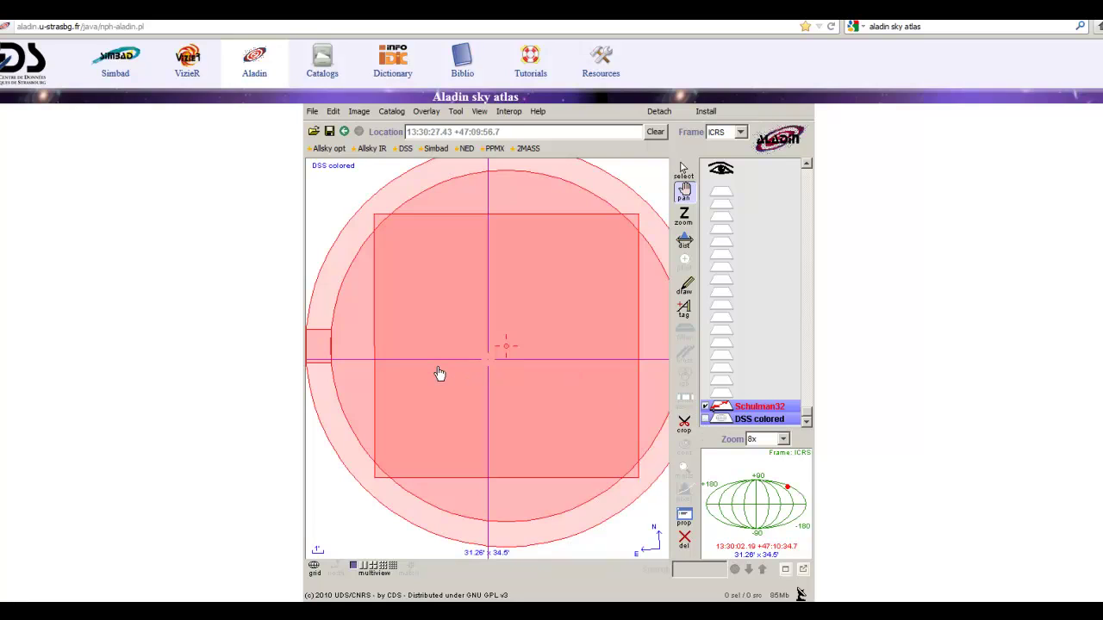
{"action": "mouse_move", "coordinate": [526, 385]}
{"action": "left_mouse_down"}
{"action": "mouse_move", "coordinate": [534, 382]}
{"action": "mouse_move", "coordinate": [508, 399]}
{"action": "left_mouse_up"}
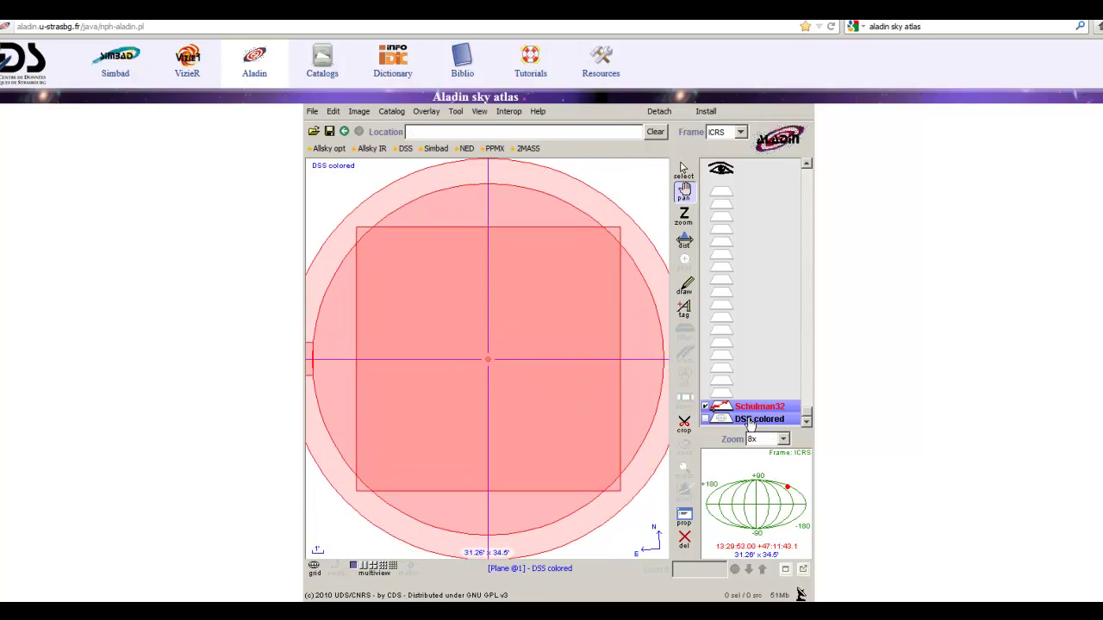
{"action": "left_click", "coordinate": [705, 419]}
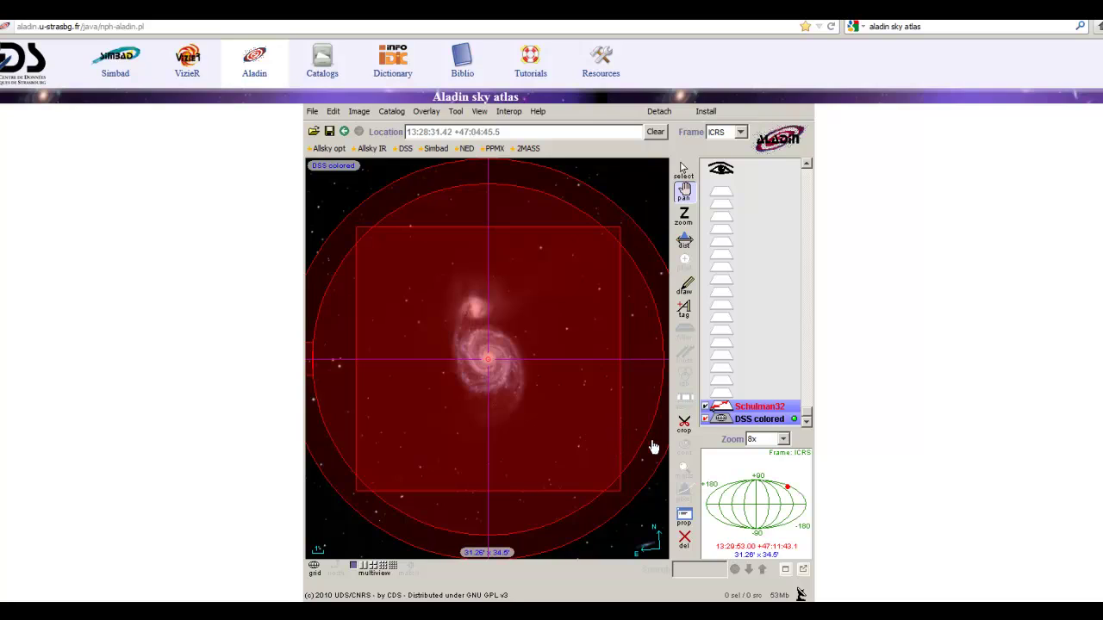
Step: Open the properties of the Schulman32 plane alone and place the dialog beside the sky view so it does not cover the image
{"action": "left_click", "coordinate": [740, 420]}
{"action": "left_click", "coordinate": [746, 408]}
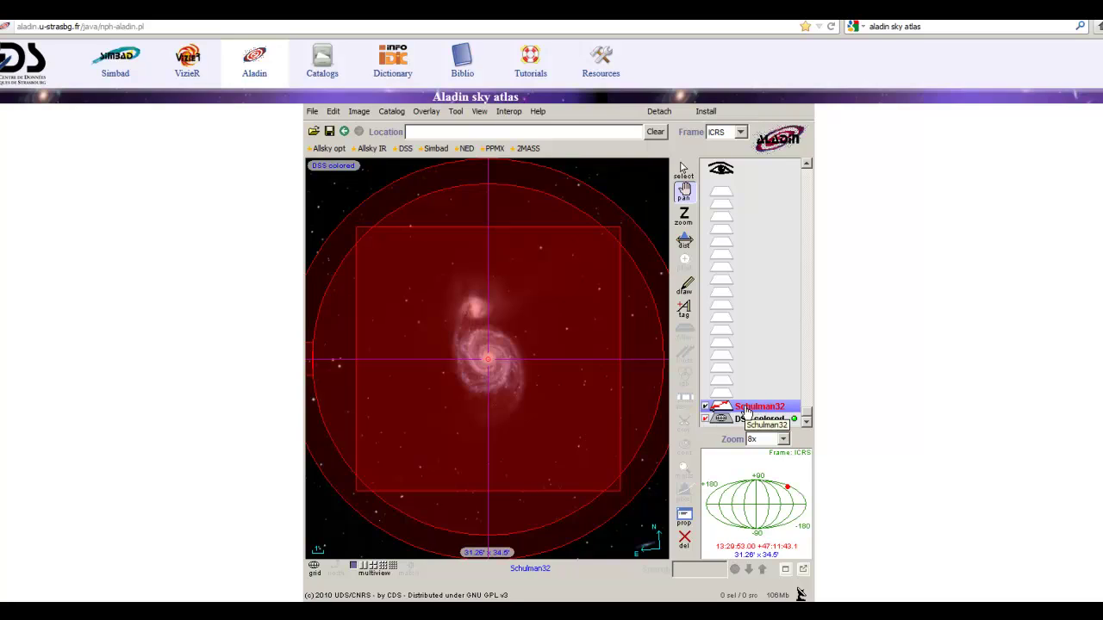
{"action": "right_click", "coordinate": [746, 410]}
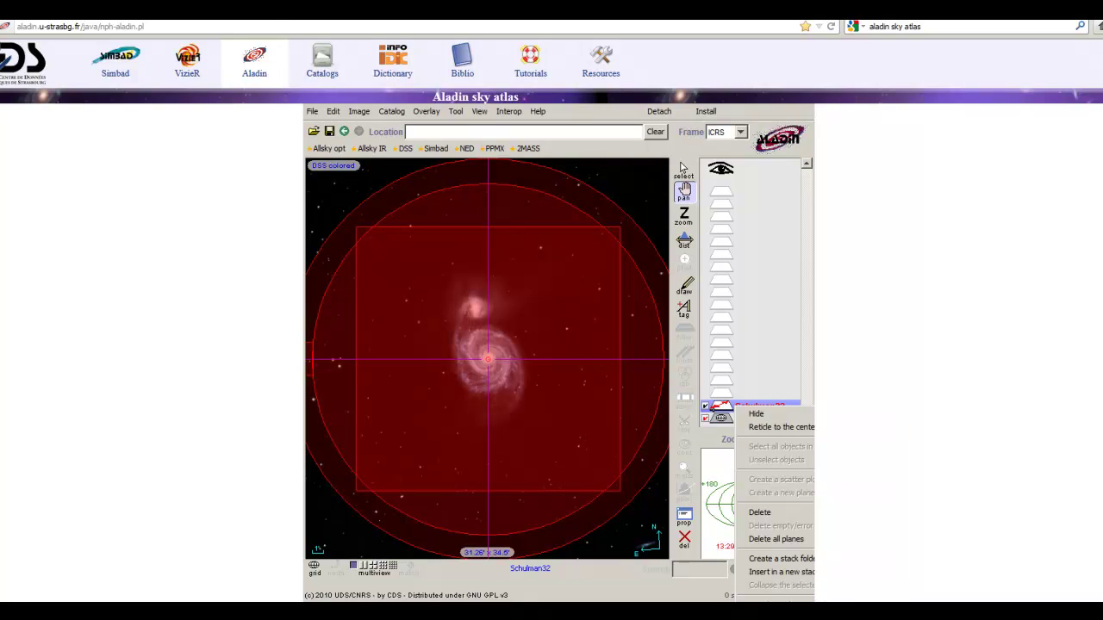
{"action": "left_click", "coordinate": [784, 599]}
{"action": "left_click_drag", "start_coordinate": [182, 28], "coordinate": [266, 165]}
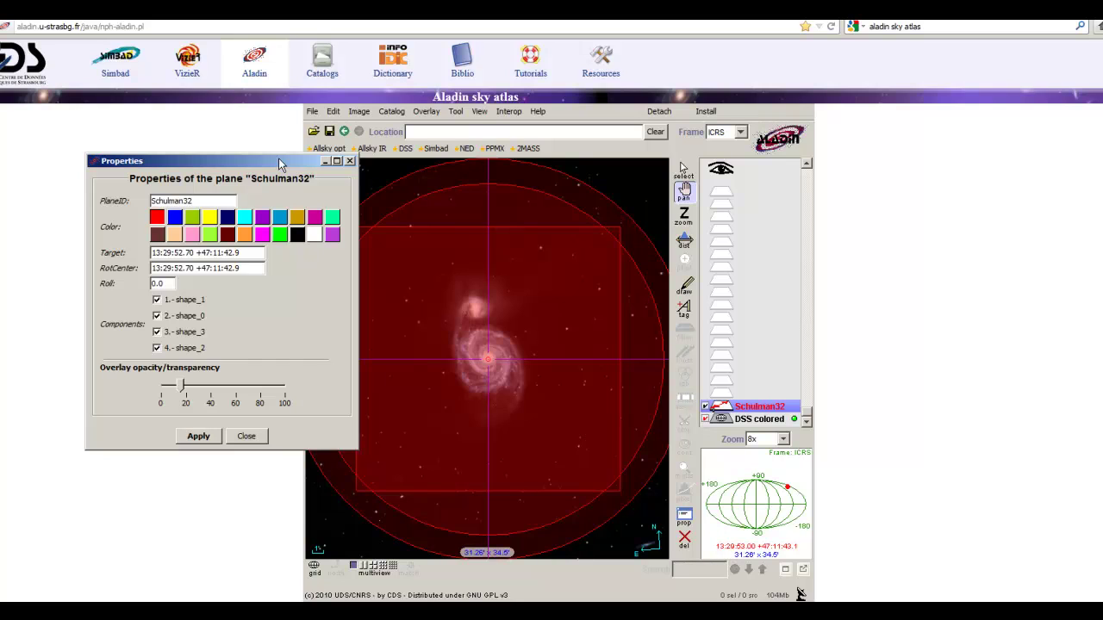
{"action": "left_click_drag", "start_coordinate": [278, 158], "coordinate": [239, 128]}
{"action": "left_click_drag", "start_coordinate": [198, 129], "coordinate": [192, 125]}
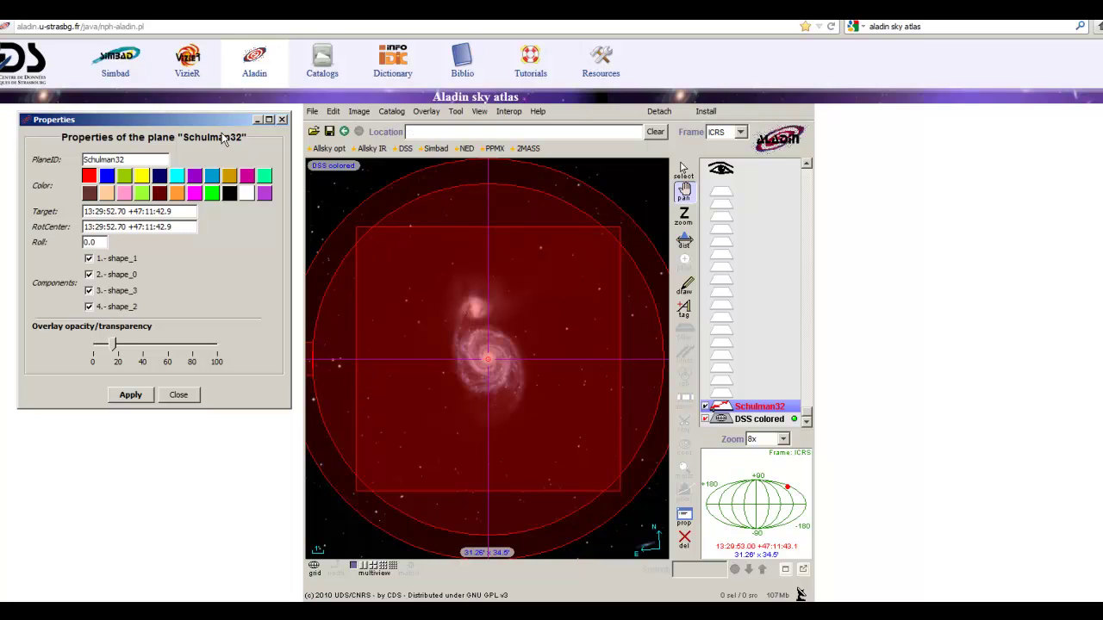
{"action": "left_click_drag", "start_coordinate": [214, 124], "coordinate": [199, 121]}
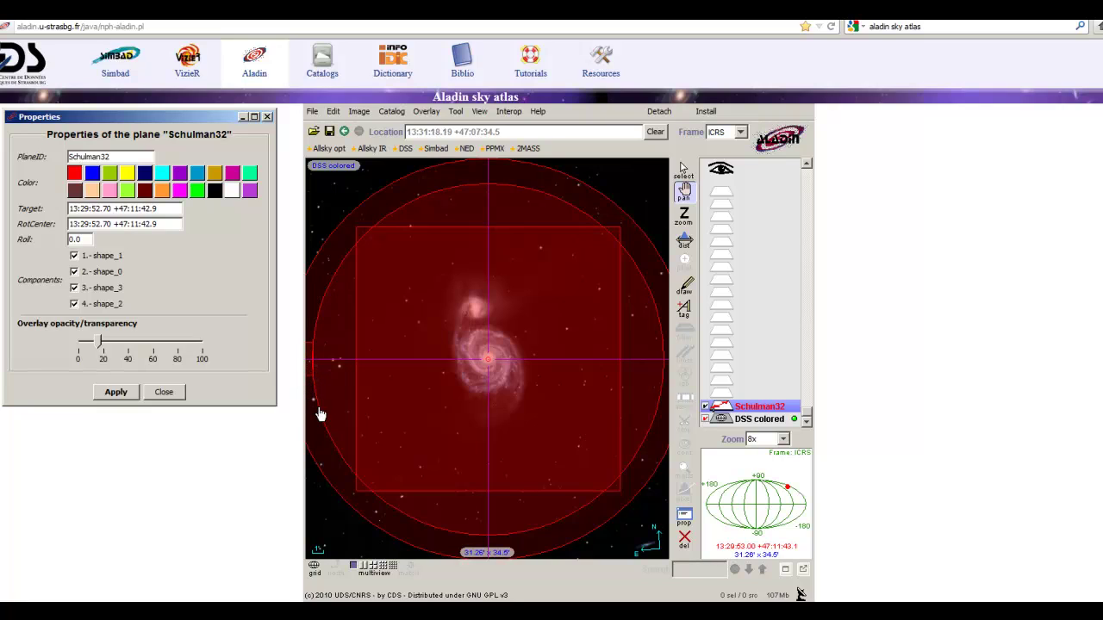
Step: Rotate the Schulman32 overlay by trying a roll of 15 and settling on a roll of 13
{"action": "left_click_drag", "start_coordinate": [87, 246], "coordinate": [70, 244]}
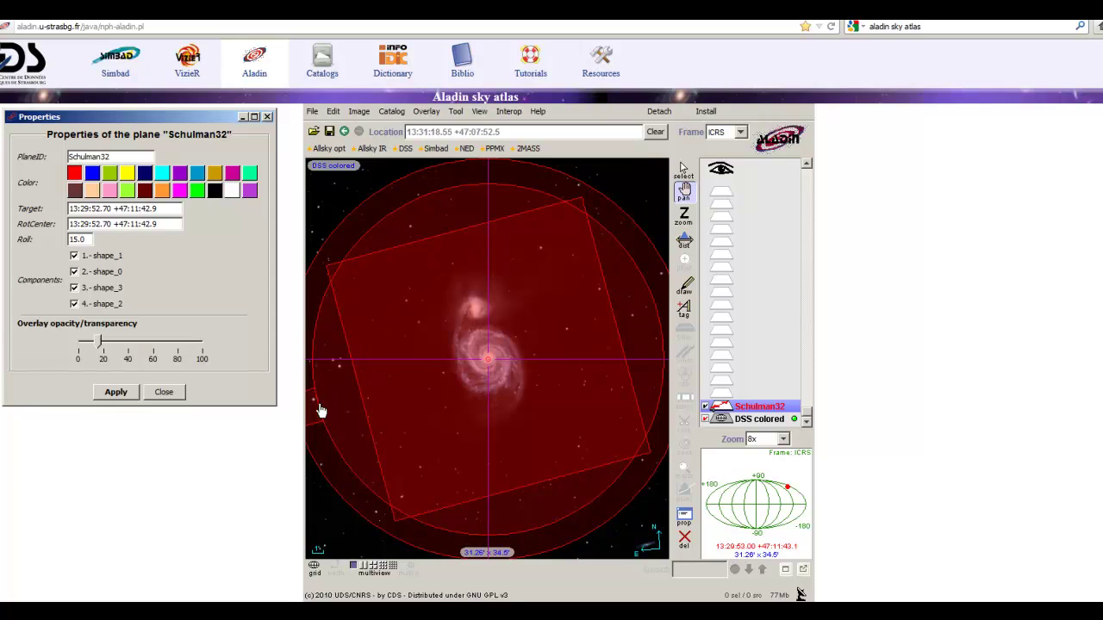
{"action": "left_click_drag", "start_coordinate": [86, 238], "coordinate": [35, 239]}
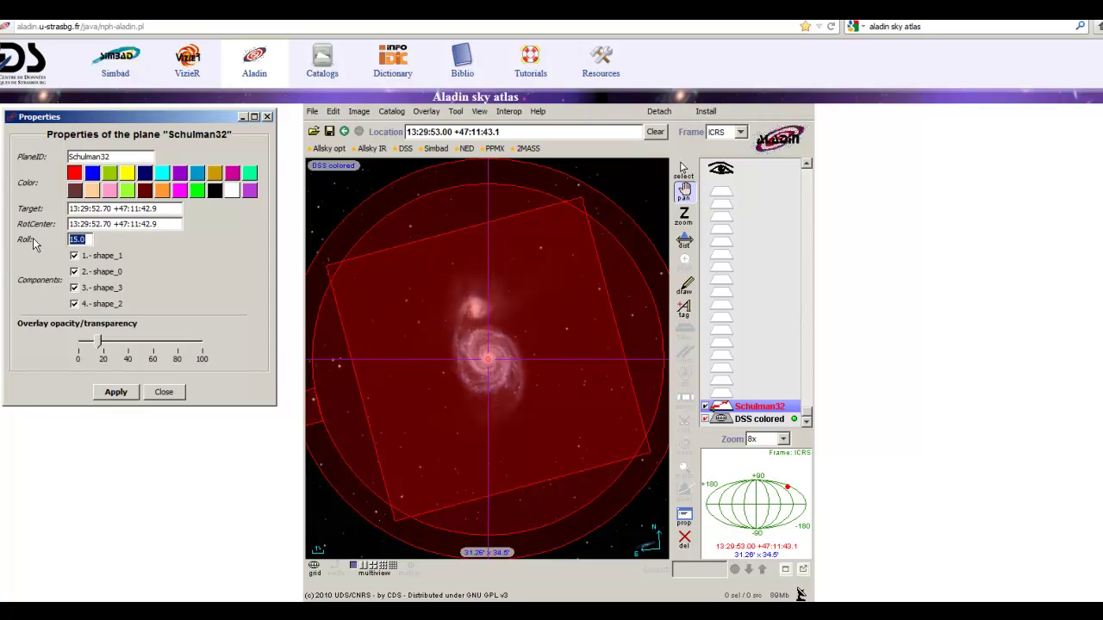
{"action": "type", "text": "13"}
{"action": "left_click", "coordinate": [121, 392]}
{"action": "left_click", "coordinate": [96, 345]}
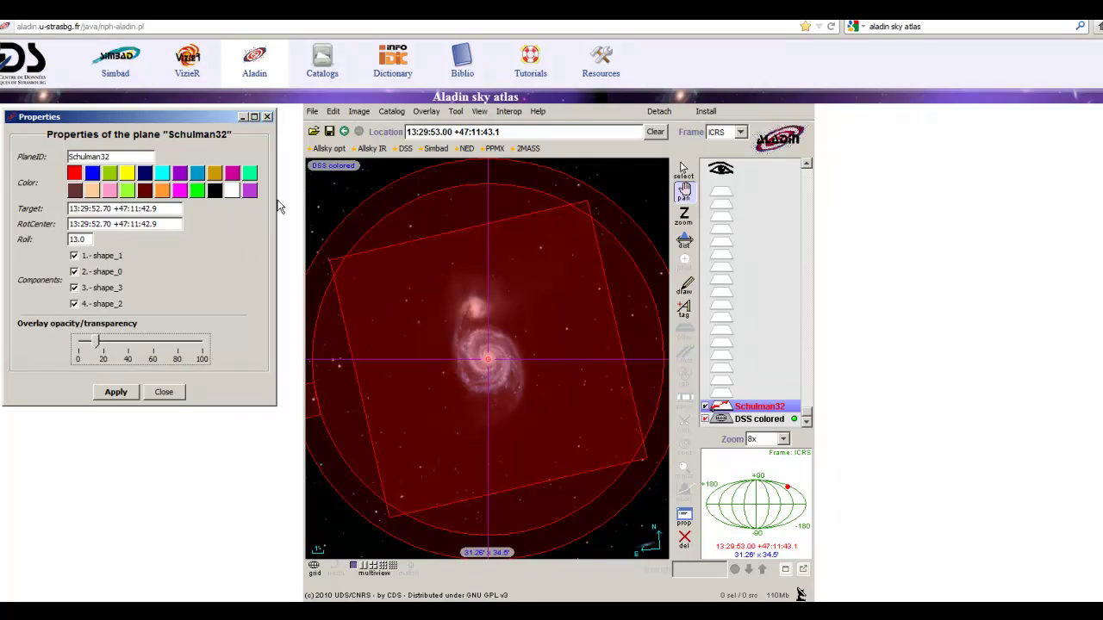
Step: Examine the rotated overlay's small square up close and check which star falls inside it
{"action": "left_click", "coordinate": [685, 189]}
{"action": "scroll", "coordinate": [551, 380], "scroll_direction": "up", "scroll_amount": 1}
{"action": "left_click_drag", "start_coordinate": [382, 431], "coordinate": [554, 379]}
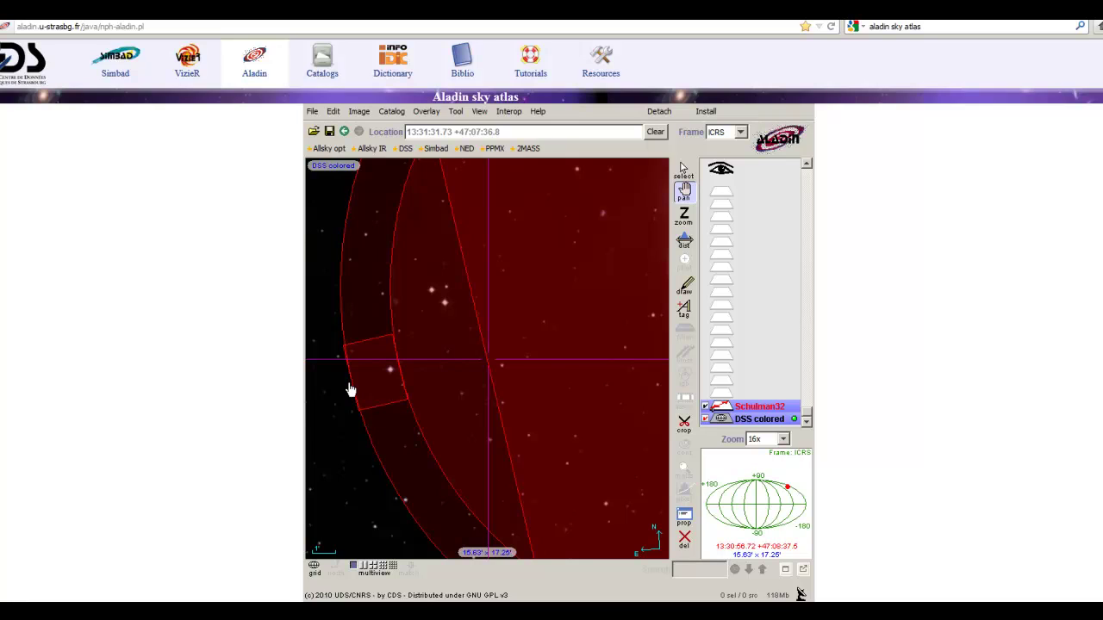
{"action": "scroll", "coordinate": [461, 393], "scroll_direction": "down", "scroll_amount": 1}
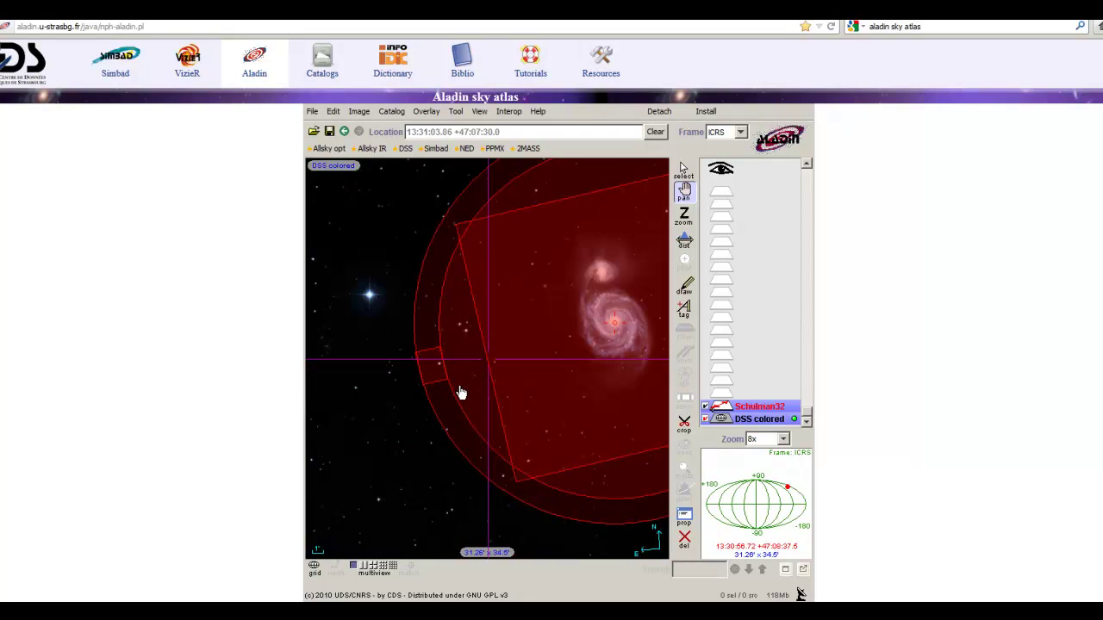
{"action": "left_click_drag", "start_coordinate": [465, 406], "coordinate": [349, 443]}
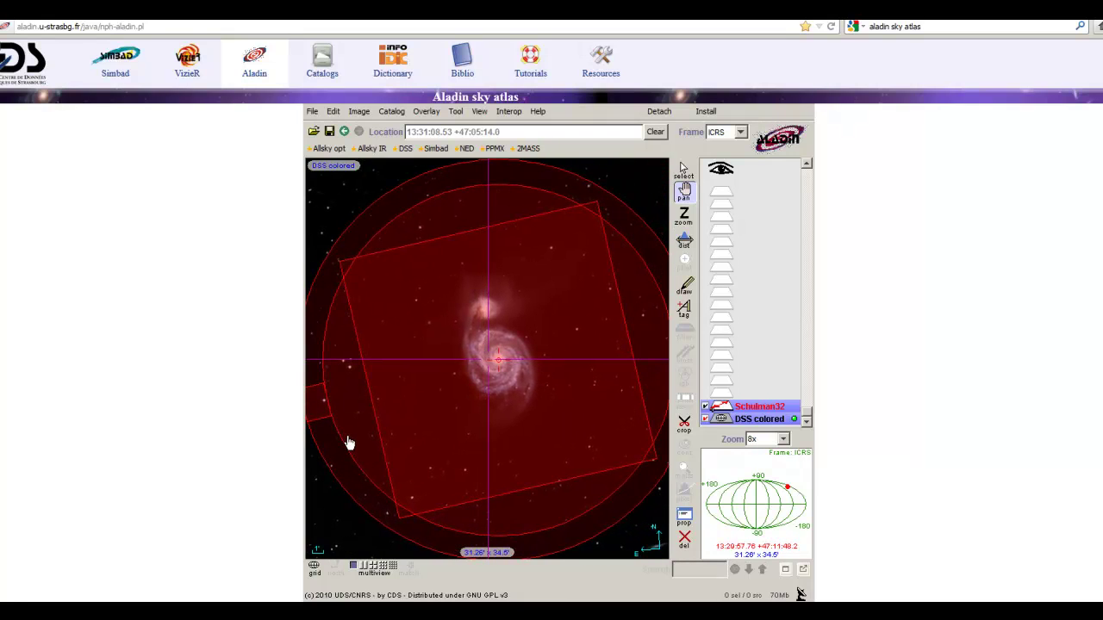
Step: Review the Schulman32 plane's roll and target coordinates in its properties and close the dialog
{"action": "right_click", "coordinate": [735, 406]}
{"action": "left_click", "coordinate": [779, 602]}
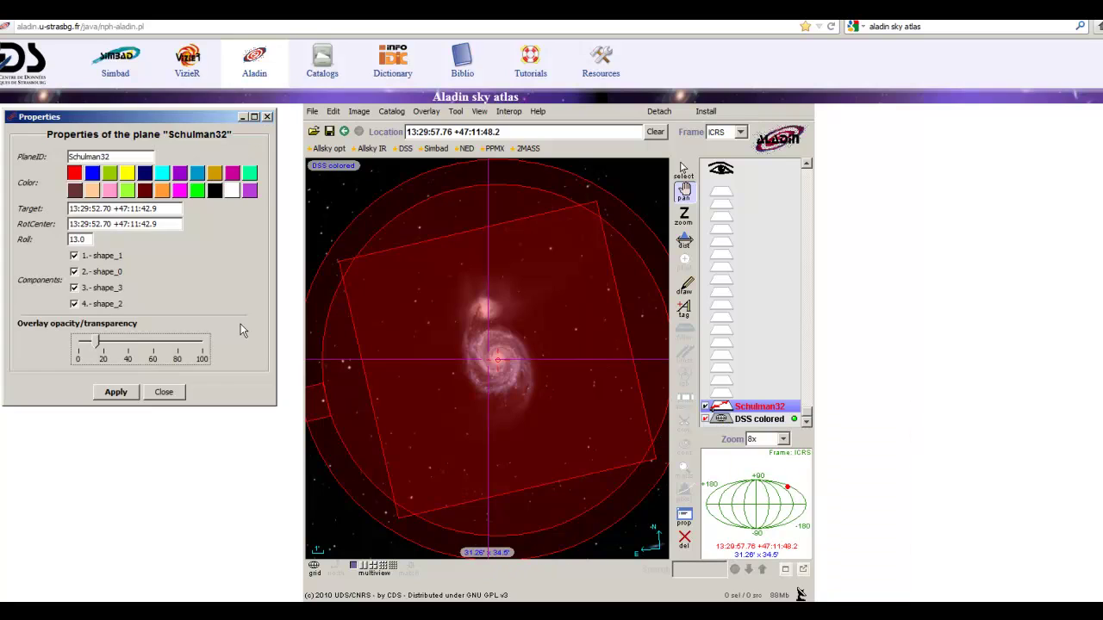
{"action": "left_click_drag", "start_coordinate": [154, 112], "coordinate": [190, 118]}
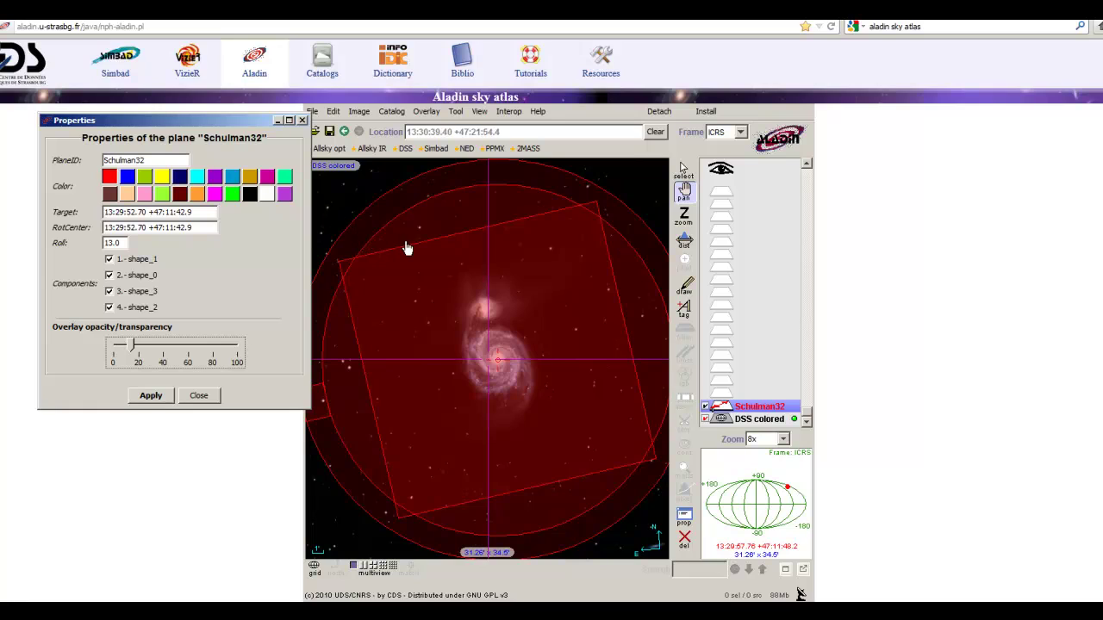
{"action": "left_click", "coordinate": [301, 121]}
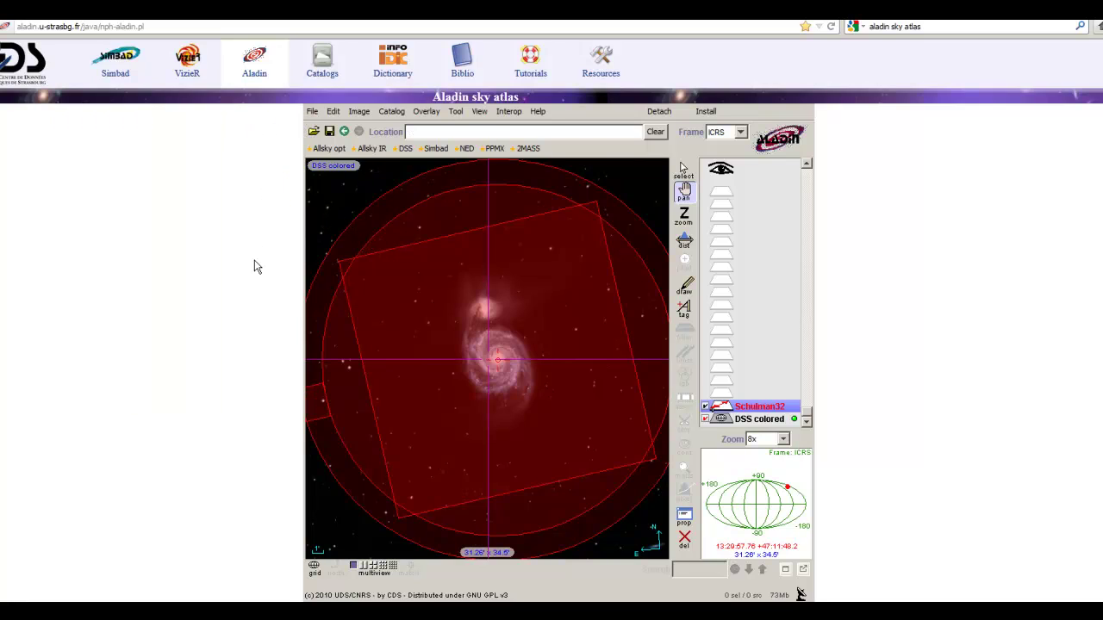
Step: Delete all planes from the stack and load the sky image of NGC 2798
{"action": "right_click", "coordinate": [746, 412]}
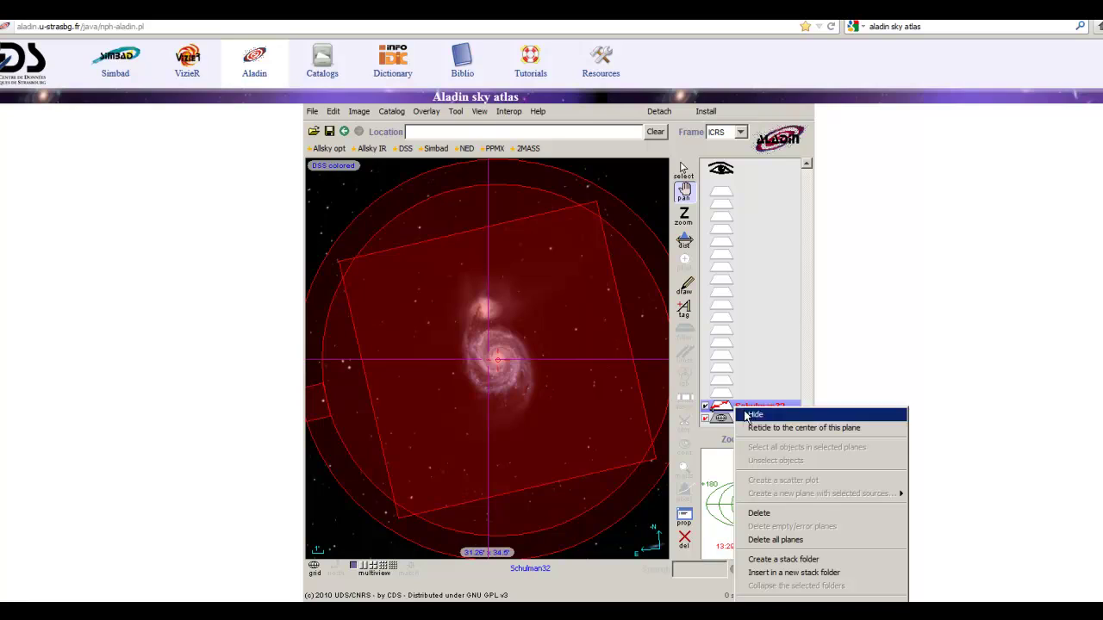
{"action": "left_click", "coordinate": [763, 540]}
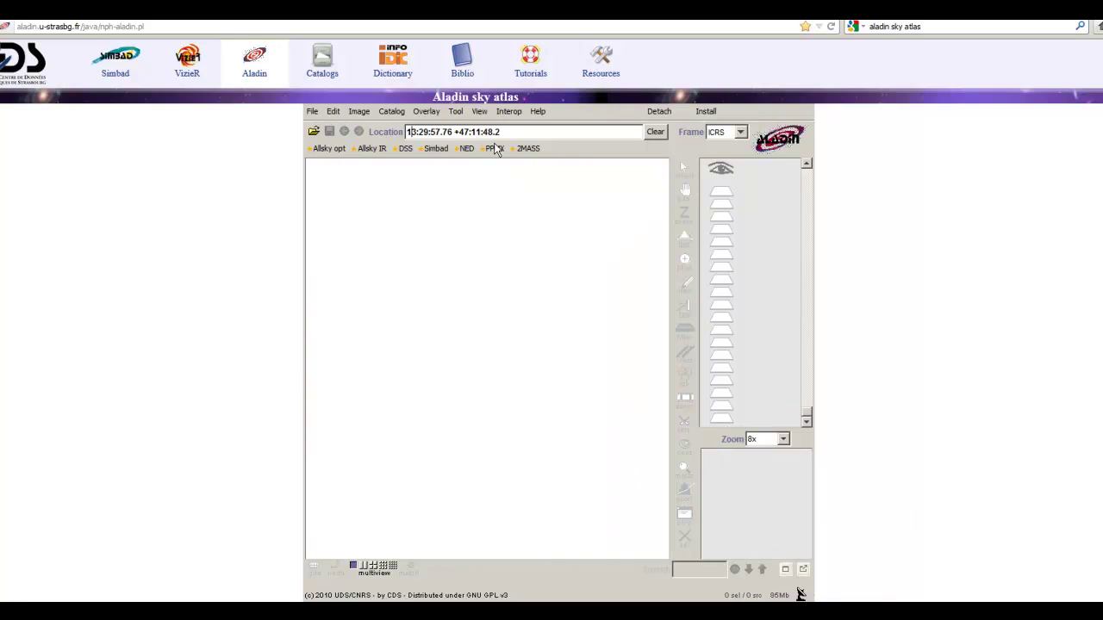
{"action": "left_click_drag", "start_coordinate": [501, 131], "coordinate": [393, 129]}
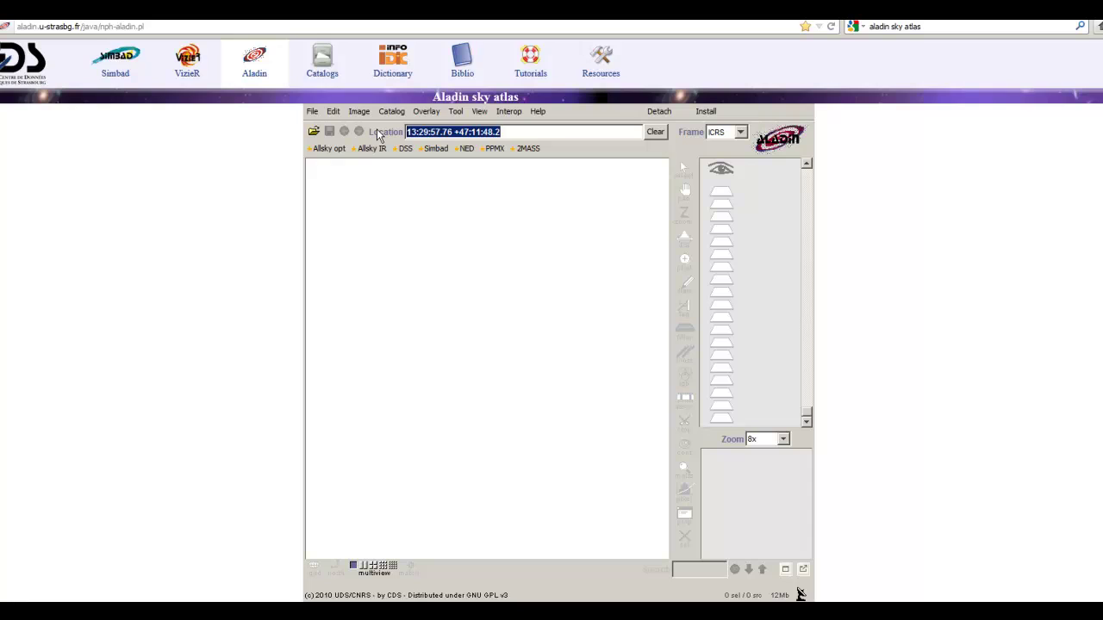
{"action": "type", "text": "ngc 2798"}
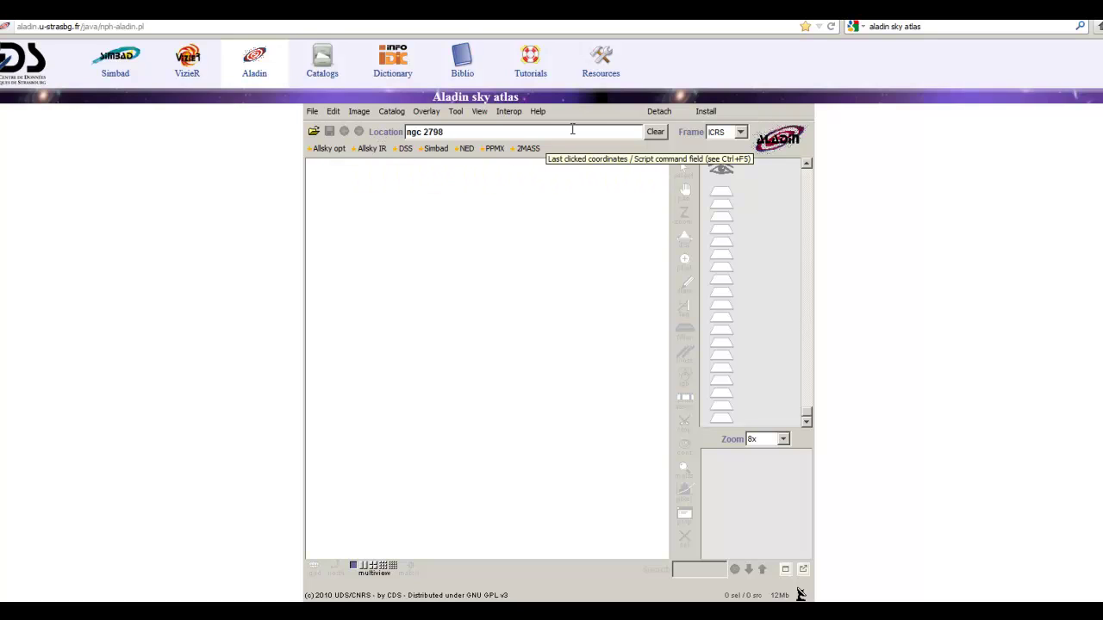
{"action": "key", "text": "Return"}
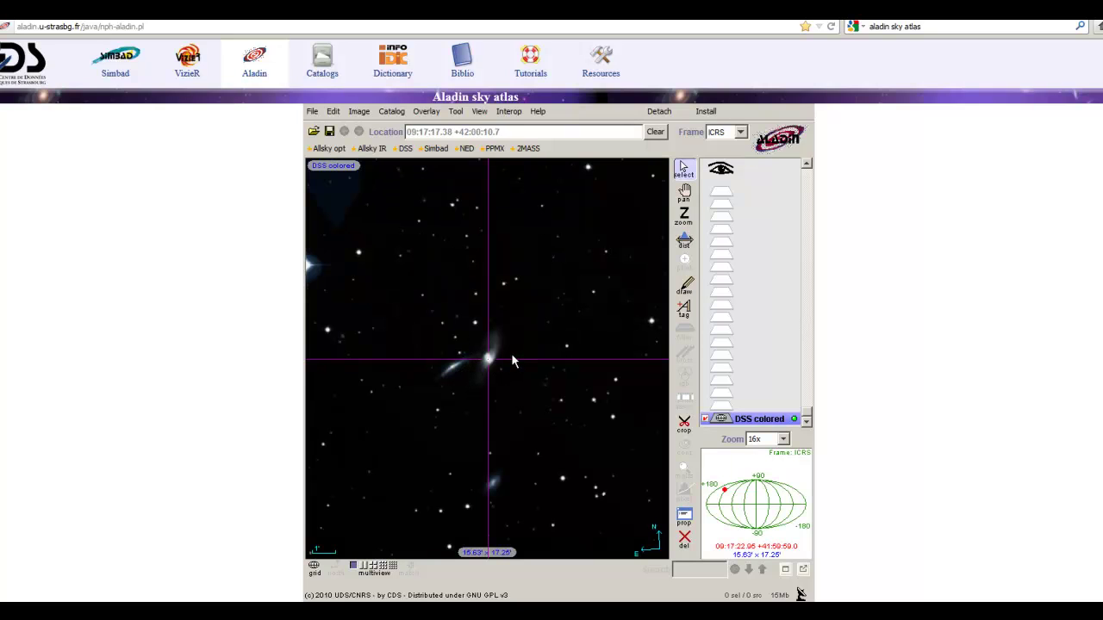
Step: Overlay the Schulman32 instrument field of view on the NGC 2798 image and close the server selector
{"action": "scroll", "coordinate": [513, 362], "scroll_direction": "up", "scroll_amount": 1}
{"action": "scroll", "coordinate": [513, 362], "scroll_direction": "down", "scroll_amount": 1}
{"action": "left_click", "coordinate": [312, 112]}
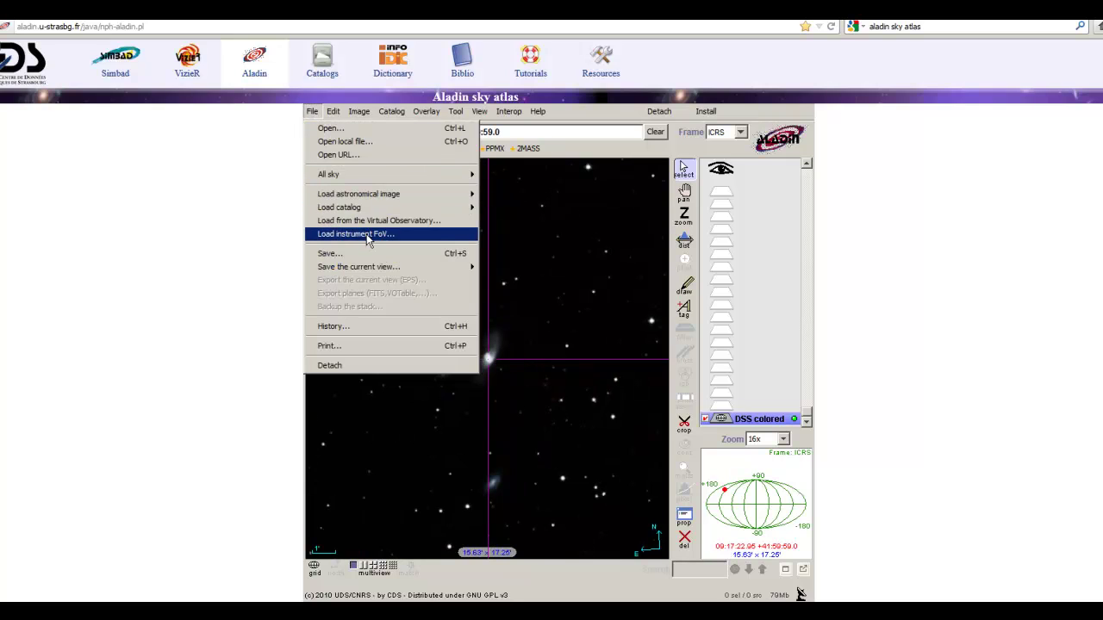
{"action": "left_click", "coordinate": [369, 235]}
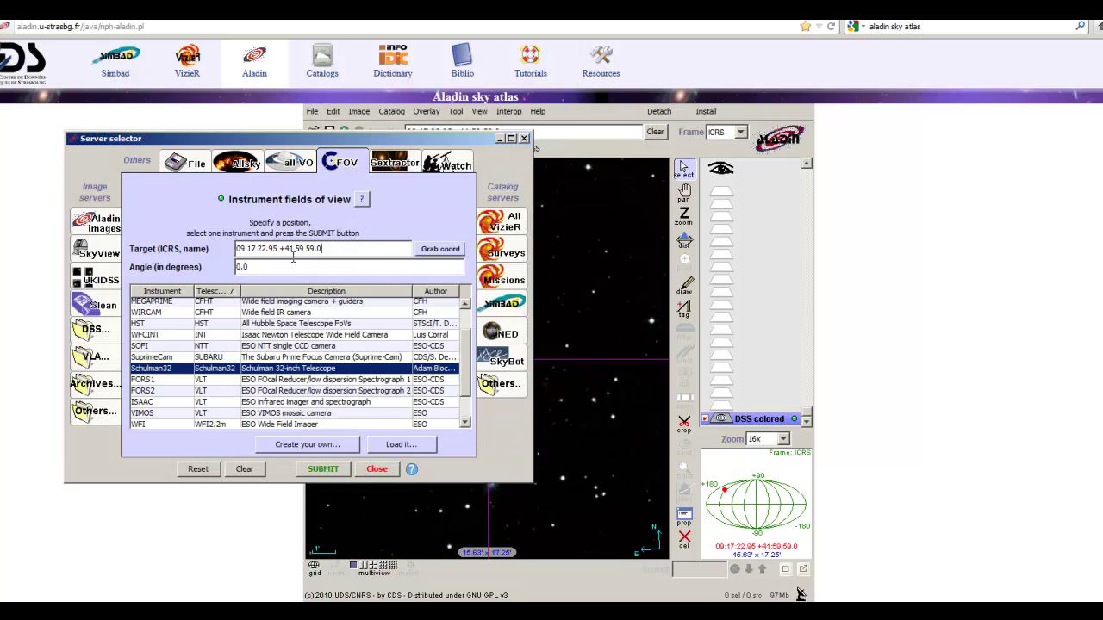
{"action": "left_click", "coordinate": [314, 468]}
{"action": "left_click", "coordinate": [374, 472]}
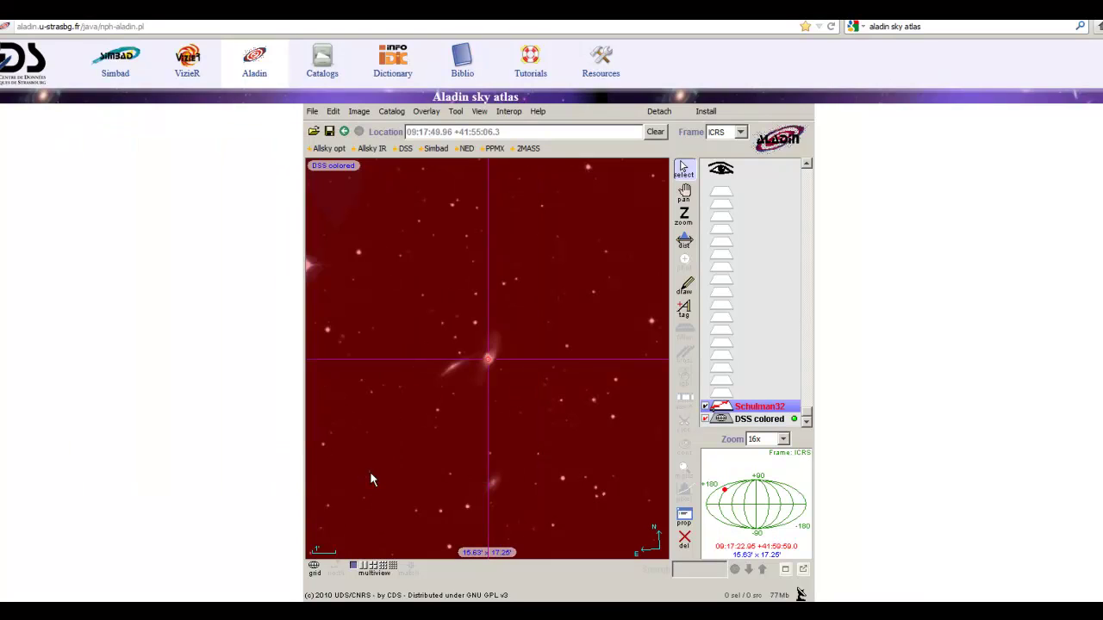
Step: Examine the stars around NGC 2798 in the Schulman32 overlay's small square, along its ring and just outside its lower edge
{"action": "scroll", "coordinate": [450, 446], "scroll_direction": "down", "scroll_amount": 1}
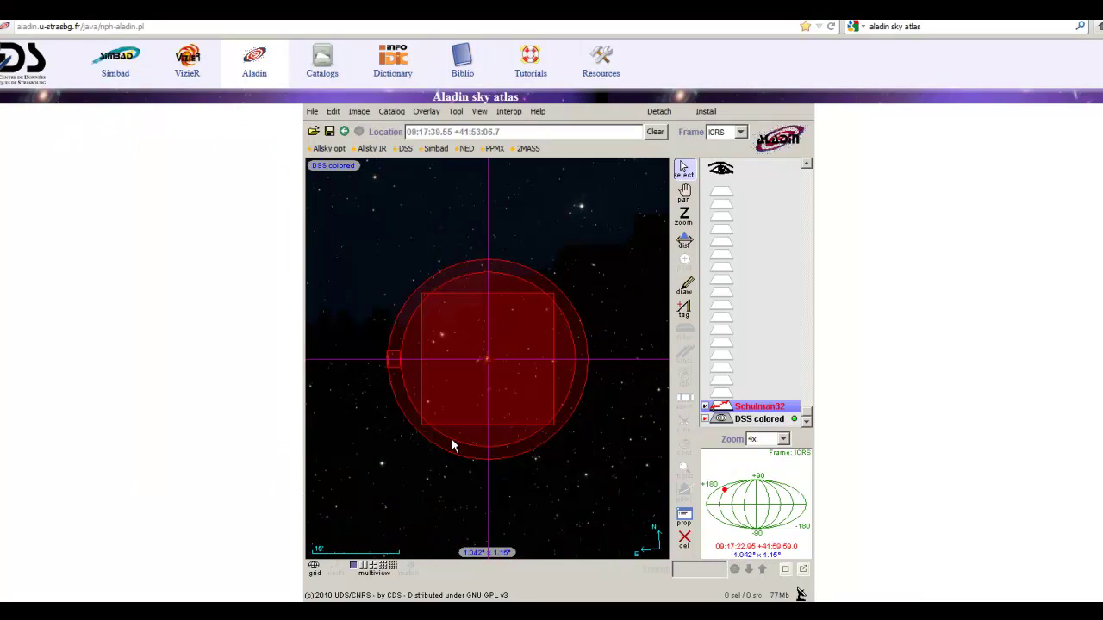
{"action": "scroll", "coordinate": [419, 435], "scroll_direction": "up", "scroll_amount": 1}
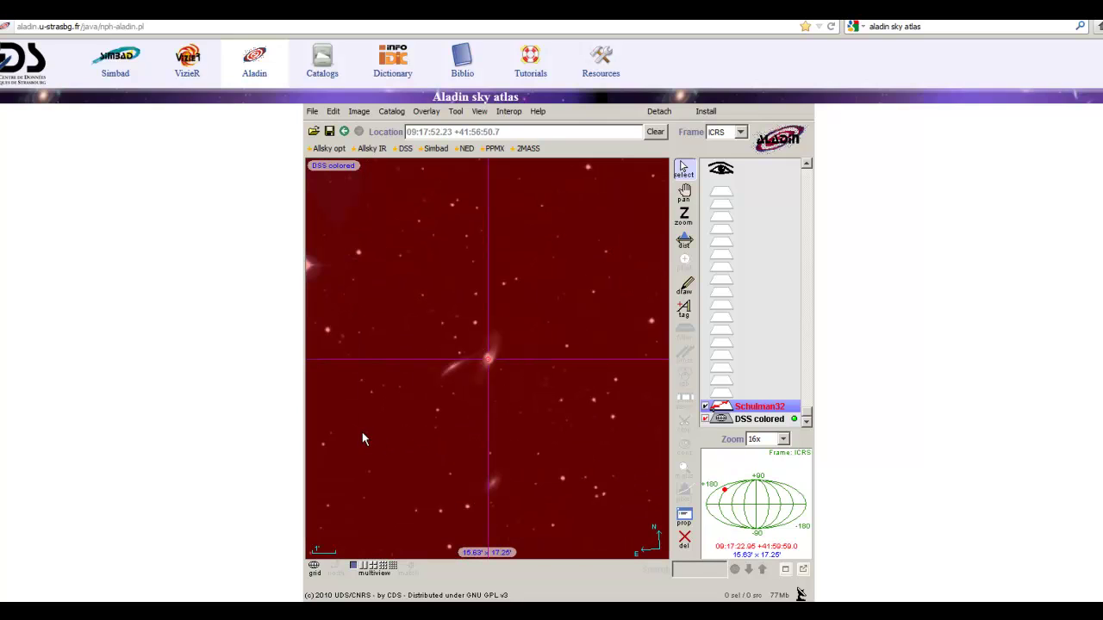
{"action": "left_click", "coordinate": [685, 191]}
{"action": "left_click_drag", "start_coordinate": [381, 458], "coordinate": [539, 394]}
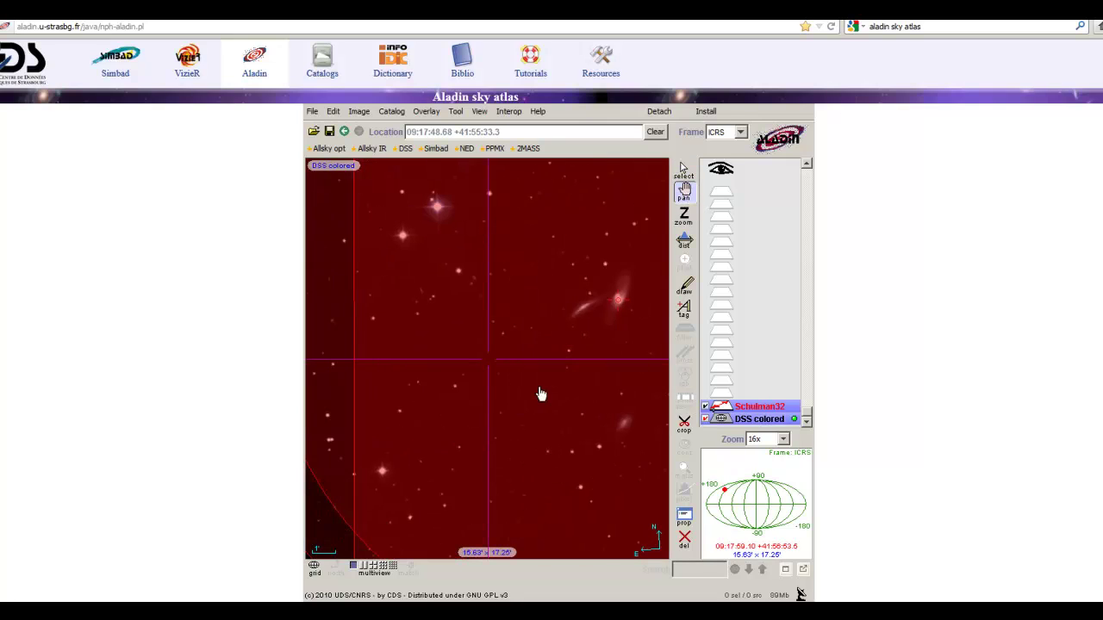
{"action": "left_click_drag", "start_coordinate": [343, 387], "coordinate": [457, 335]}
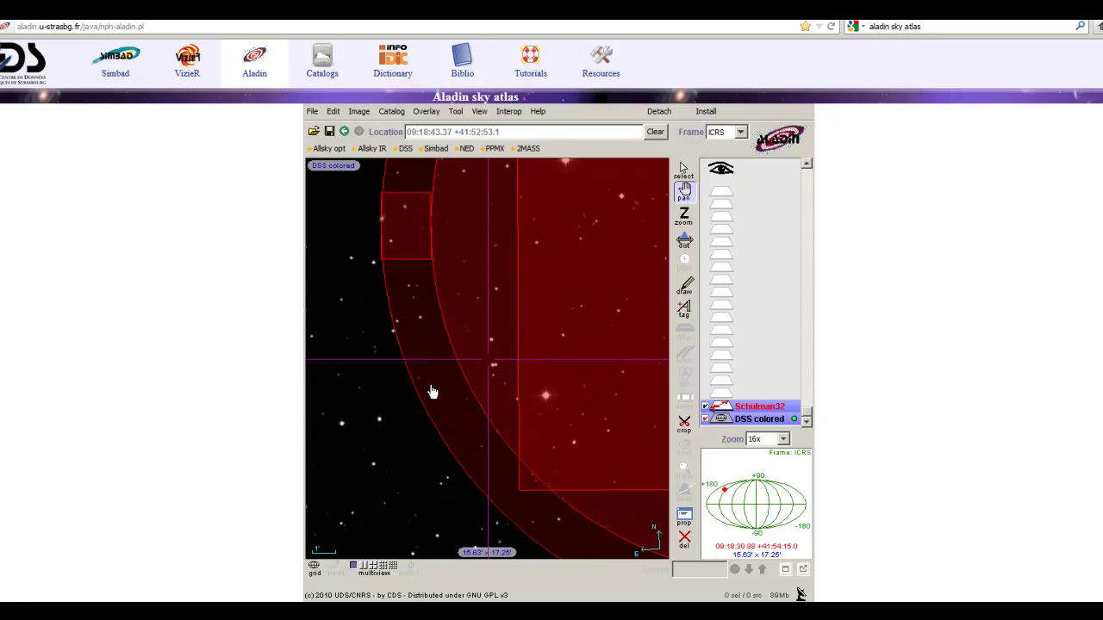
{"action": "left_click_drag", "start_coordinate": [504, 495], "coordinate": [621, 365]}
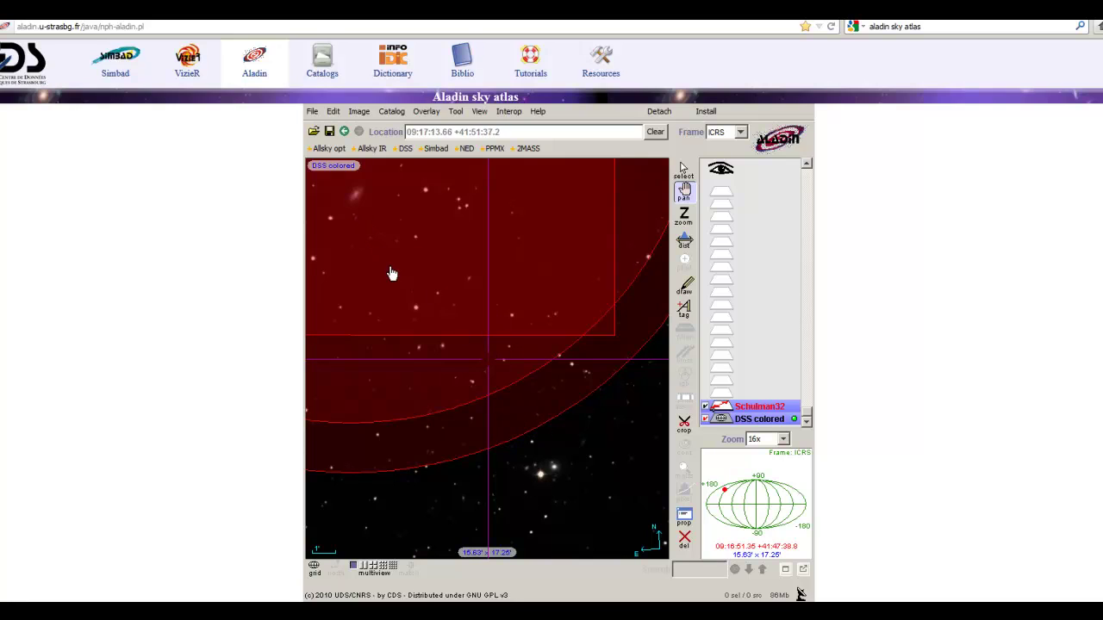
{"action": "scroll", "coordinate": [393, 272], "scroll_direction": "down", "scroll_amount": 1}
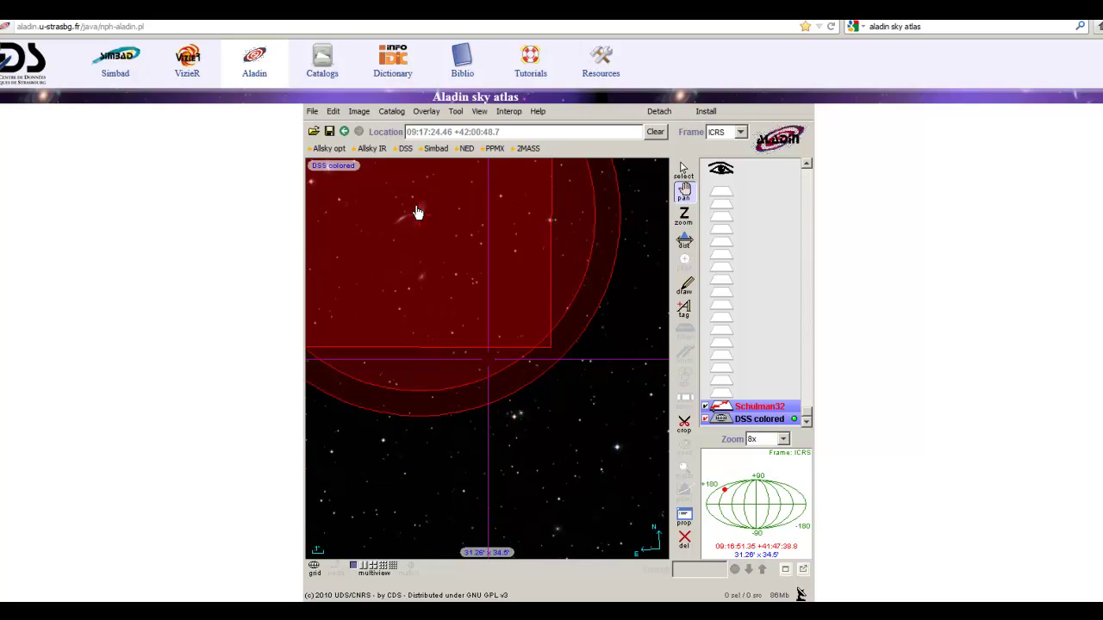
{"action": "scroll", "coordinate": [417, 215], "scroll_direction": "up", "scroll_amount": 1}
{"action": "left_click_drag", "start_coordinate": [391, 300], "coordinate": [527, 439]}
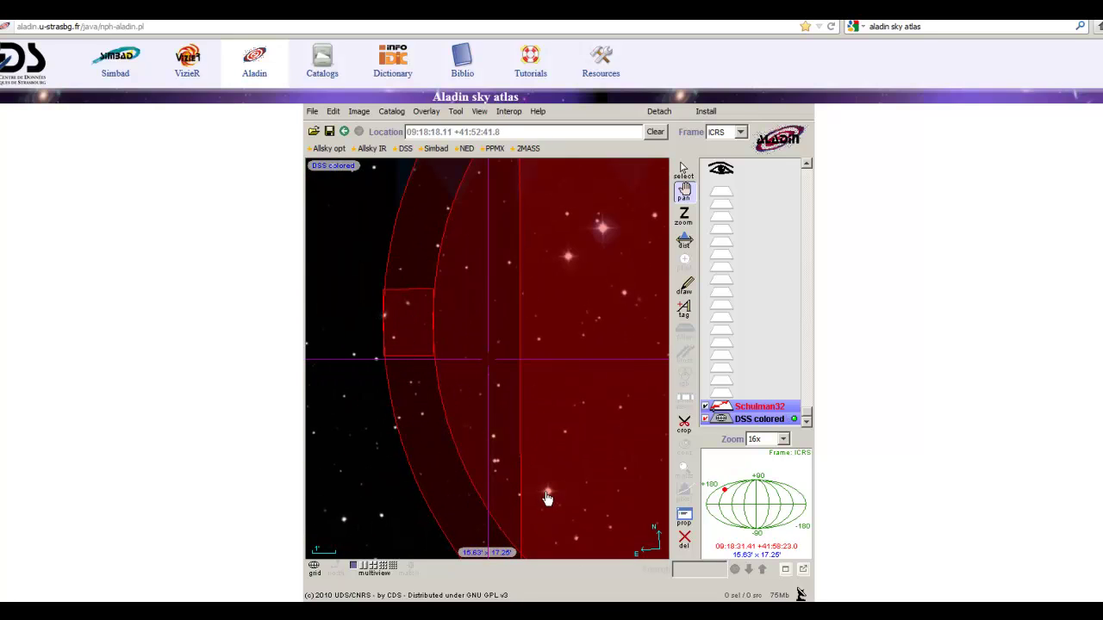
{"action": "left_click_drag", "start_coordinate": [543, 514], "coordinate": [501, 418]}
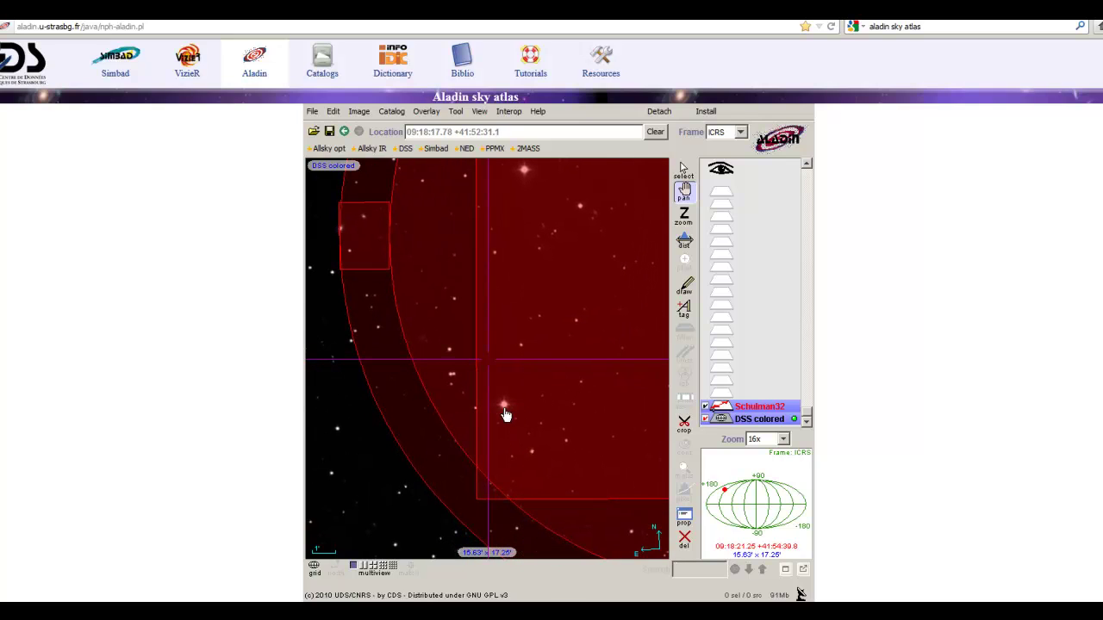
{"action": "left_click_drag", "start_coordinate": [551, 485], "coordinate": [488, 426]}
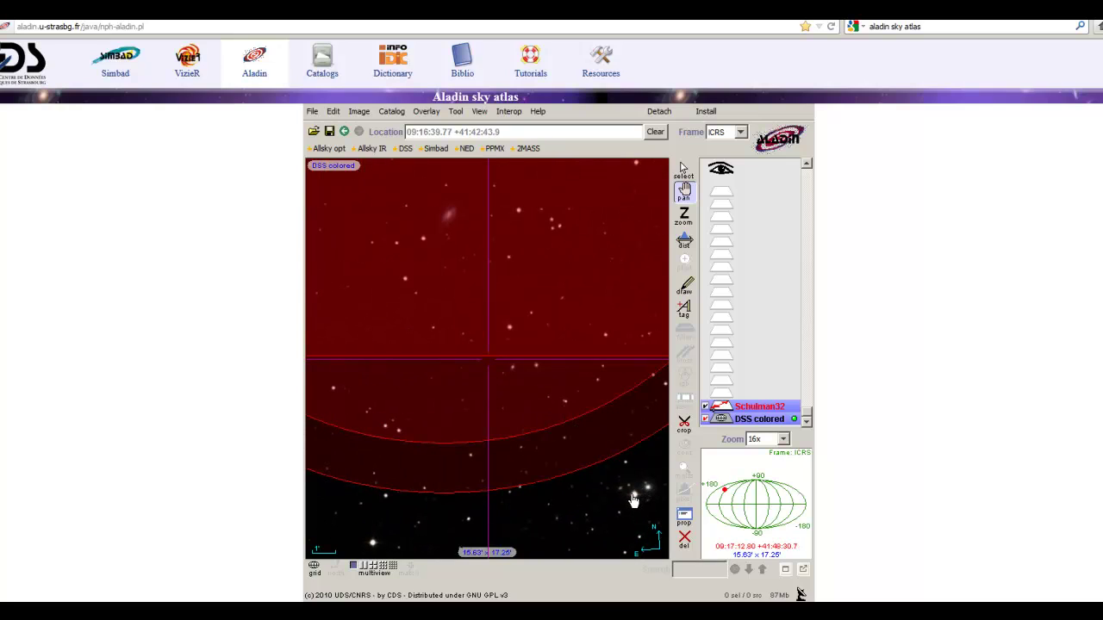
Step: Examine the brighter stars near the northeast and southwest edges of the Schulman32 overlay around NGC 2798
{"action": "left_click_drag", "start_coordinate": [640, 457], "coordinate": [598, 384]}
{"action": "left_click_drag", "start_coordinate": [566, 290], "coordinate": [442, 270]}
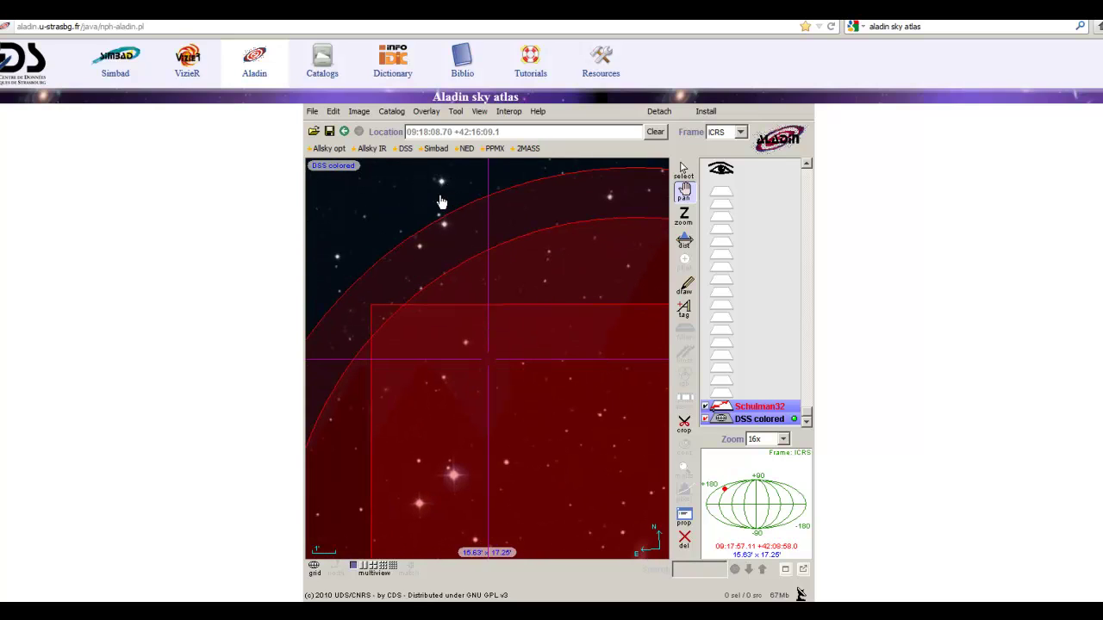
{"action": "left_click_drag", "start_coordinate": [445, 219], "coordinate": [533, 489]}
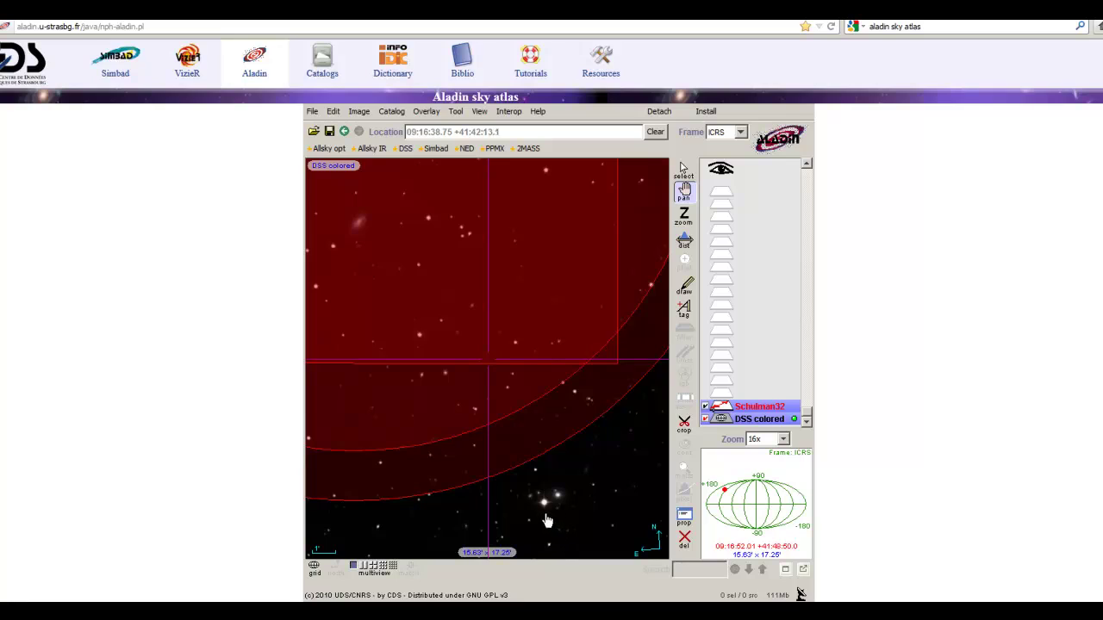
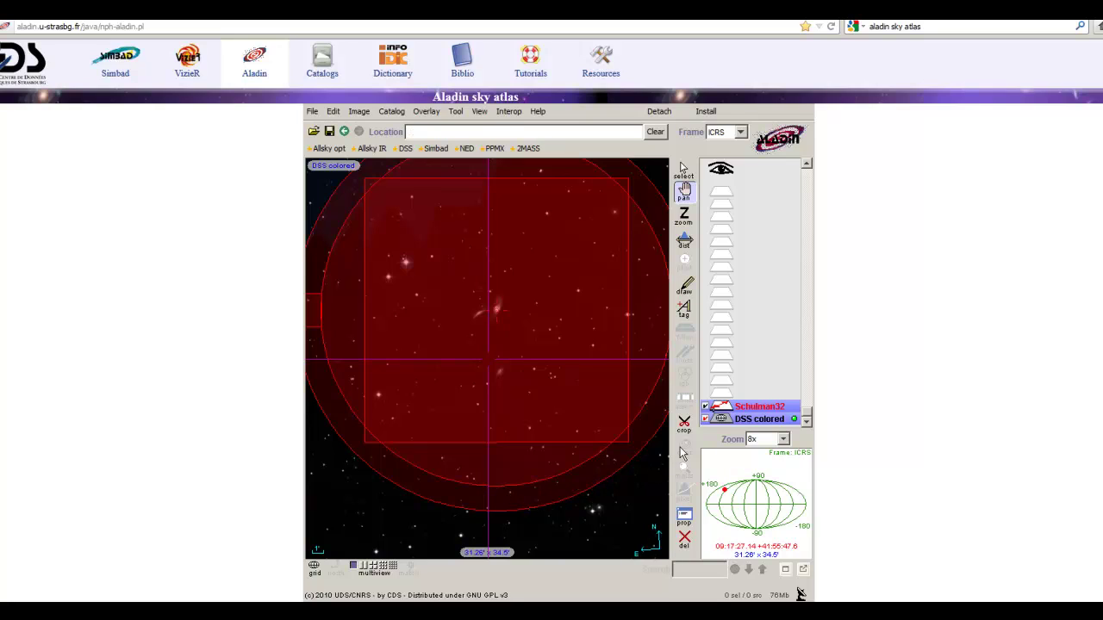
Step: Open the properties of the Schulman32 plane and move the dialog clear of most of the sky image
{"action": "left_click", "coordinate": [746, 414]}
{"action": "right_click", "coordinate": [746, 412]}
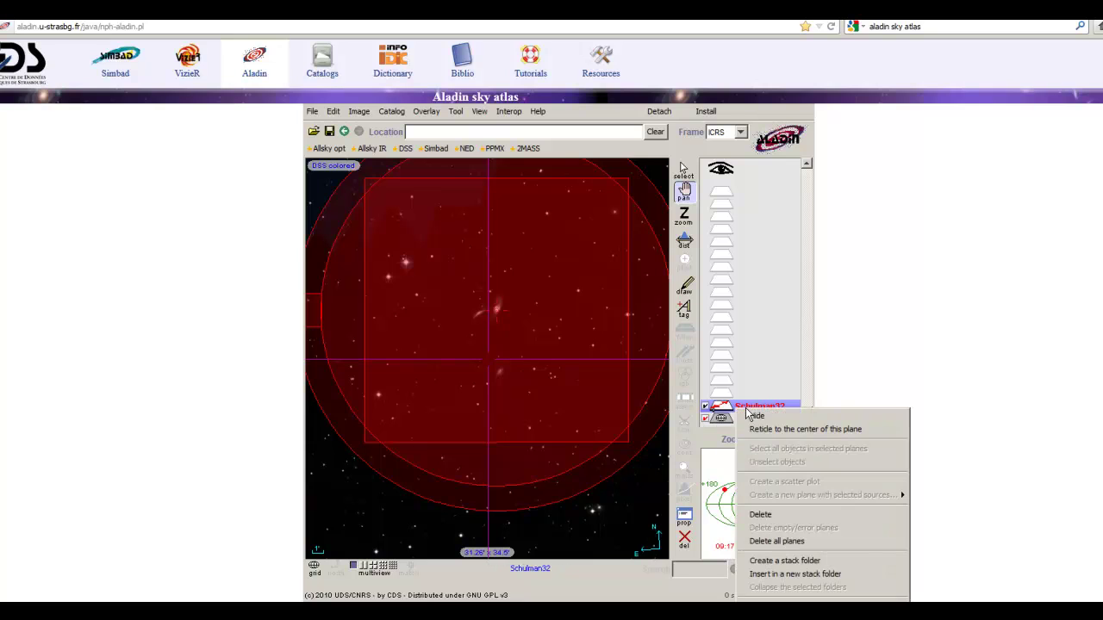
{"action": "left_click", "coordinate": [799, 594]}
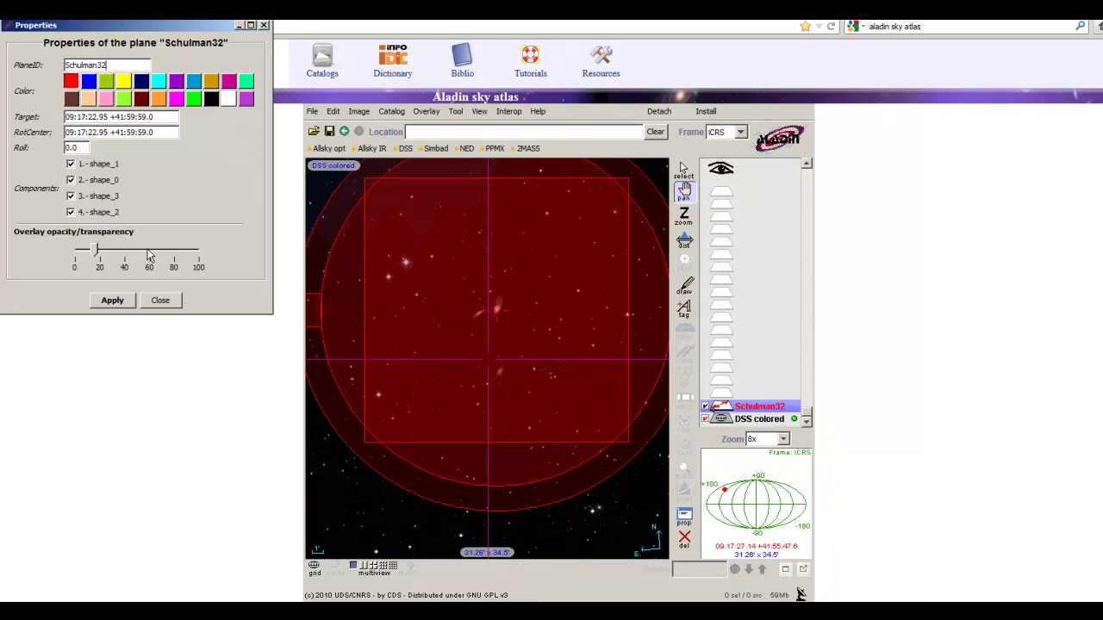
{"action": "left_click_drag", "start_coordinate": [132, 30], "coordinate": [212, 146]}
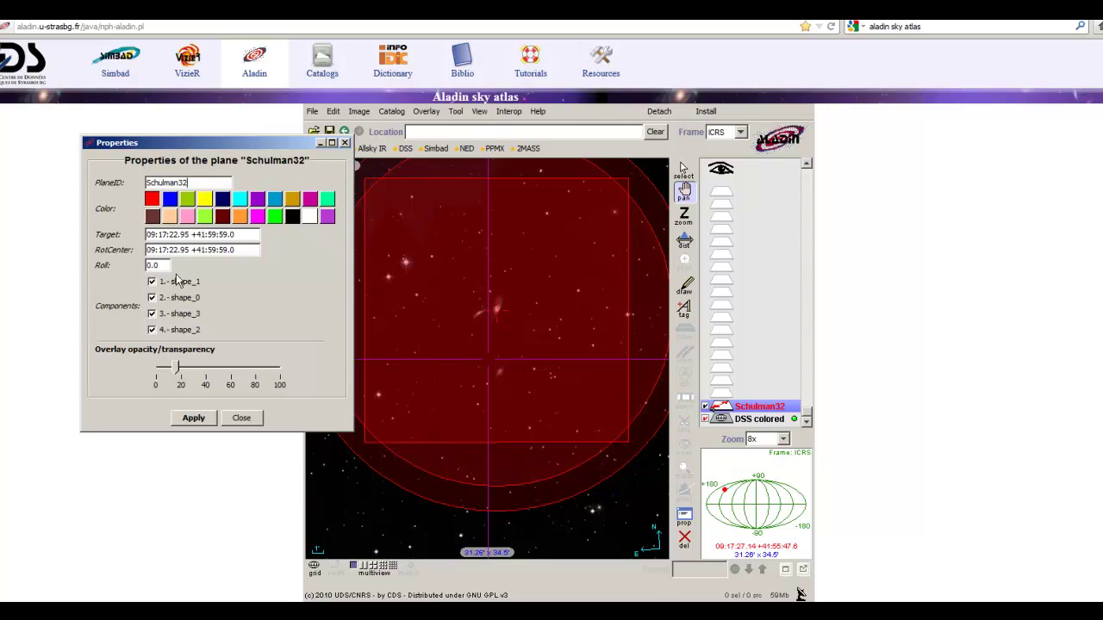
Step: Try a roll of 130 for the Schulman32 field of view
{"action": "double_click", "coordinate": [153, 265]}
{"action": "type", "text": "130"}
{"action": "left_click", "coordinate": [187, 417]}
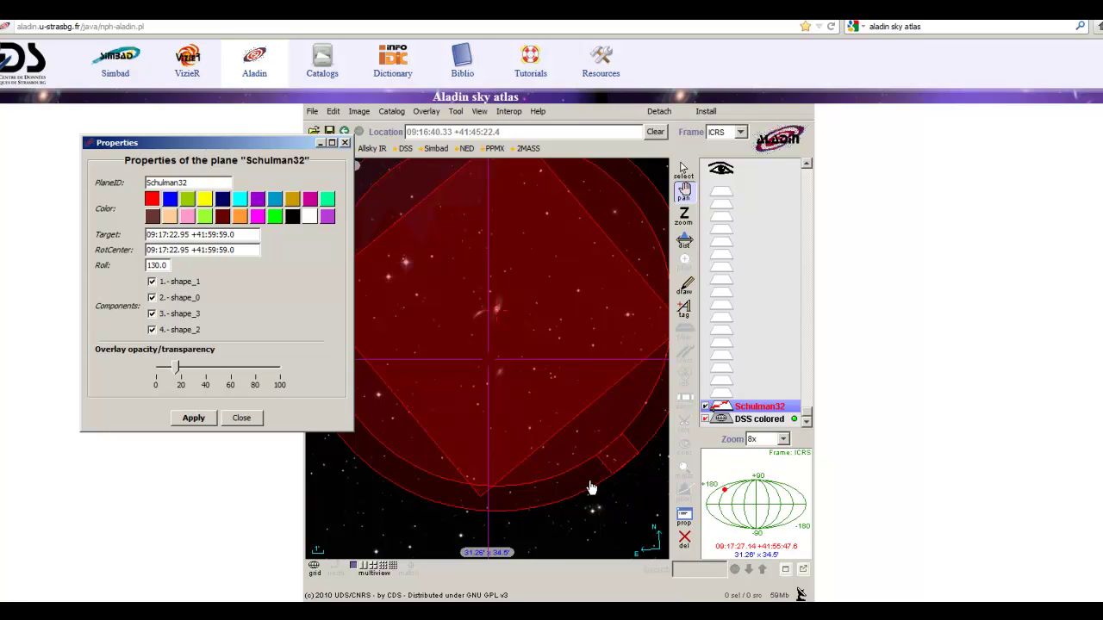
Step: Set the Schulman32 field of view's roll to 117 and uncover the overlay's eastern corner
{"action": "left_click_drag", "start_coordinate": [165, 266], "coordinate": [121, 271]}
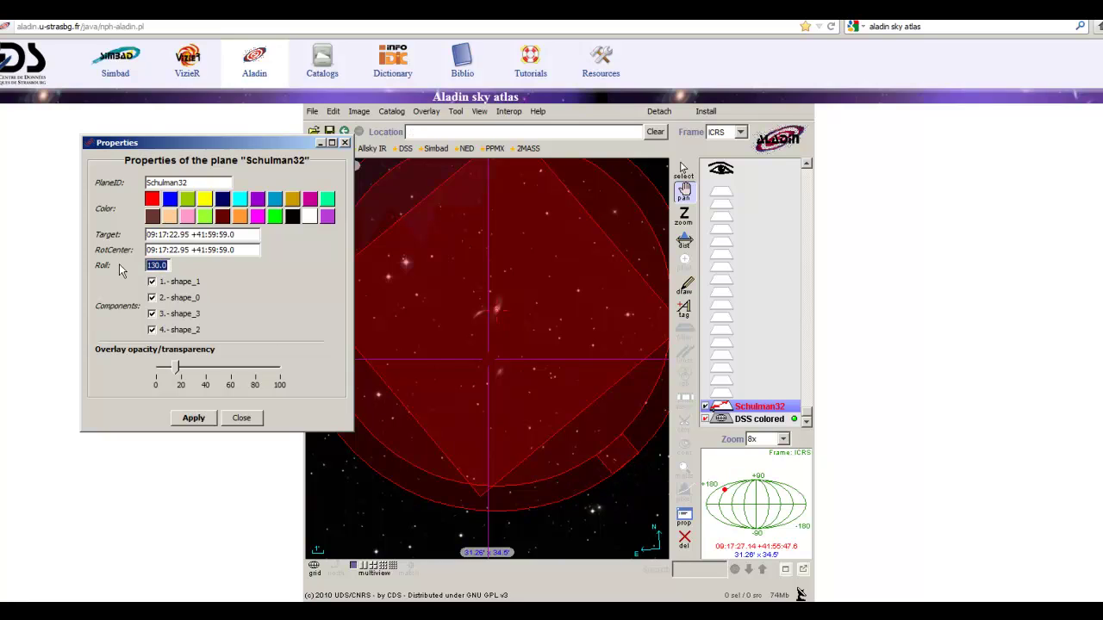
{"action": "type", "text": "117"}
{"action": "left_click", "coordinate": [192, 424]}
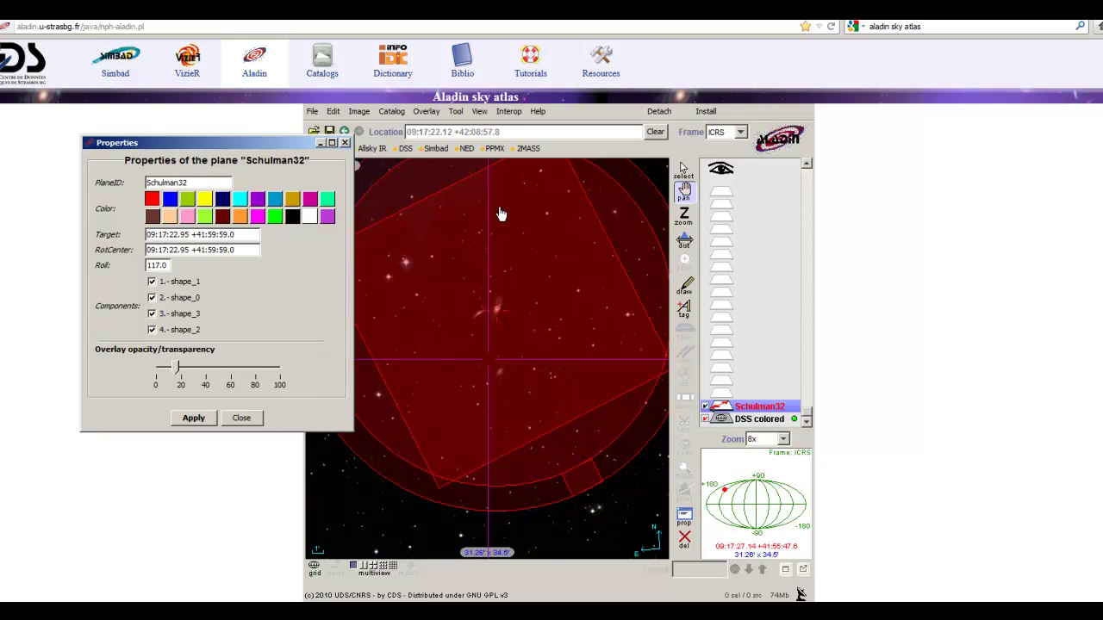
{"action": "left_click_drag", "start_coordinate": [272, 143], "coordinate": [228, 132]}
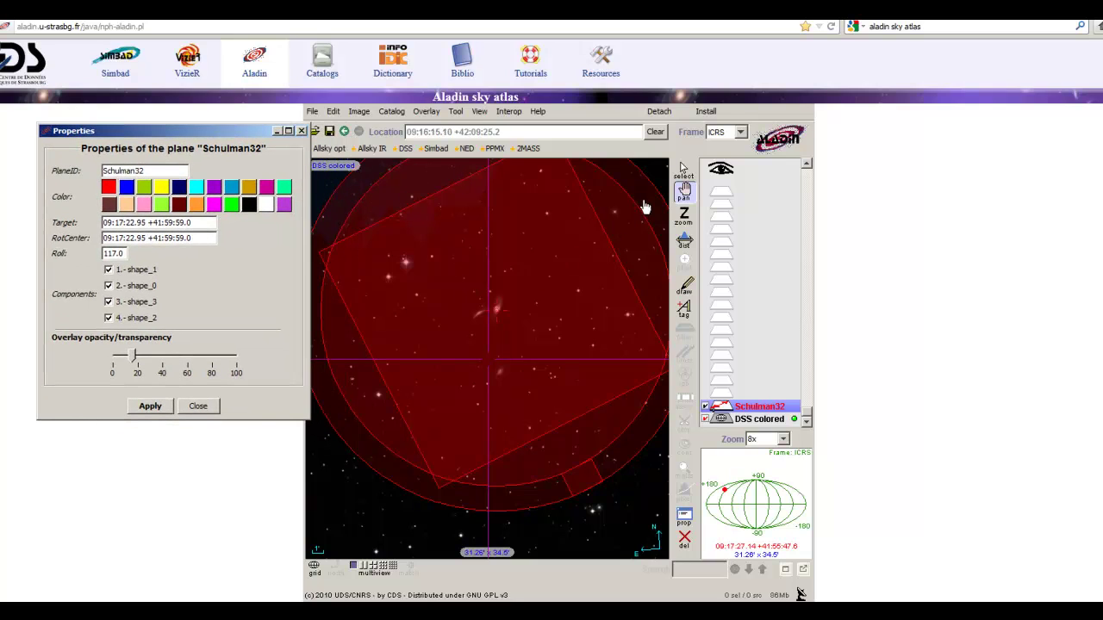
Step: Move the whole Schulman32 overlay so its small square covers the bright star pair southwest of NGC 2798
{"action": "left_click", "coordinate": [685, 170]}
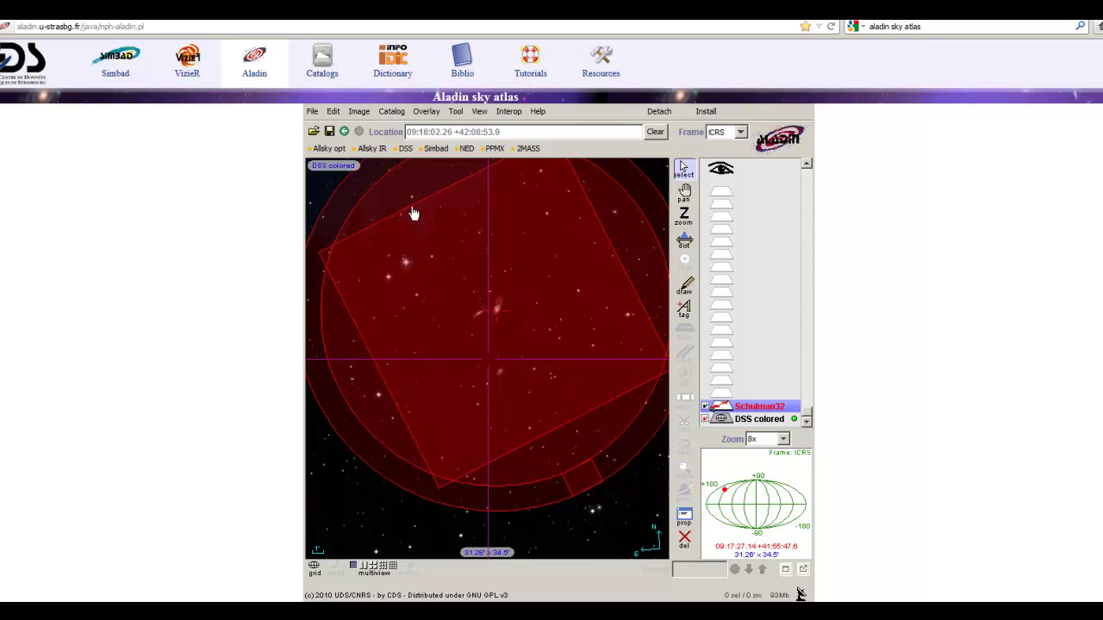
{"action": "key", "text": "ctrl+a"}
{"action": "left_click_drag", "start_coordinate": [413, 213], "coordinate": [442, 236]}
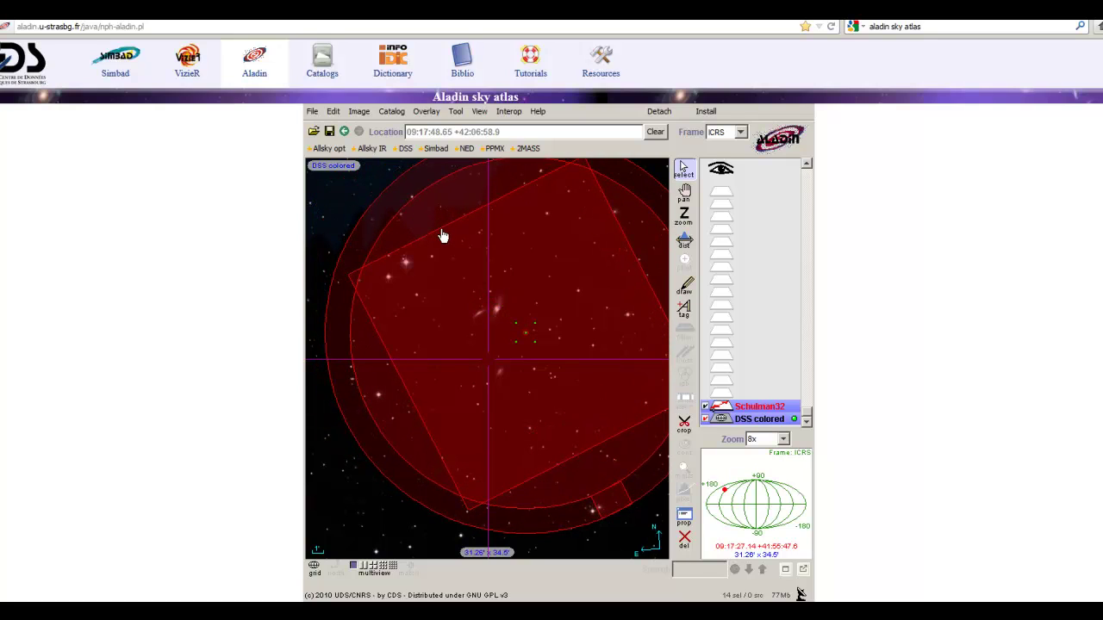
{"action": "mouse_move", "coordinate": [442, 236]}
{"action": "left_mouse_down"}
{"action": "mouse_move", "coordinate": [417, 229]}
{"action": "mouse_move", "coordinate": [423, 247]}
{"action": "left_mouse_up"}
Step: Open the Schulman32 plane's properties to check its target coordinates and roll
{"action": "double_click", "coordinate": [425, 246]}
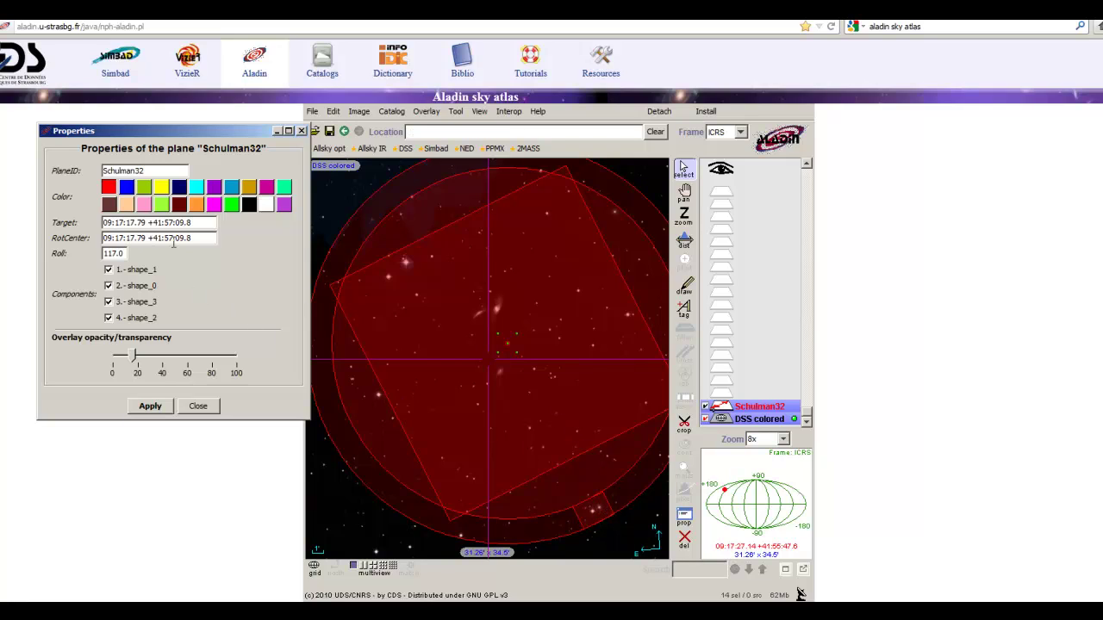
{"action": "left_click", "coordinate": [118, 254]}
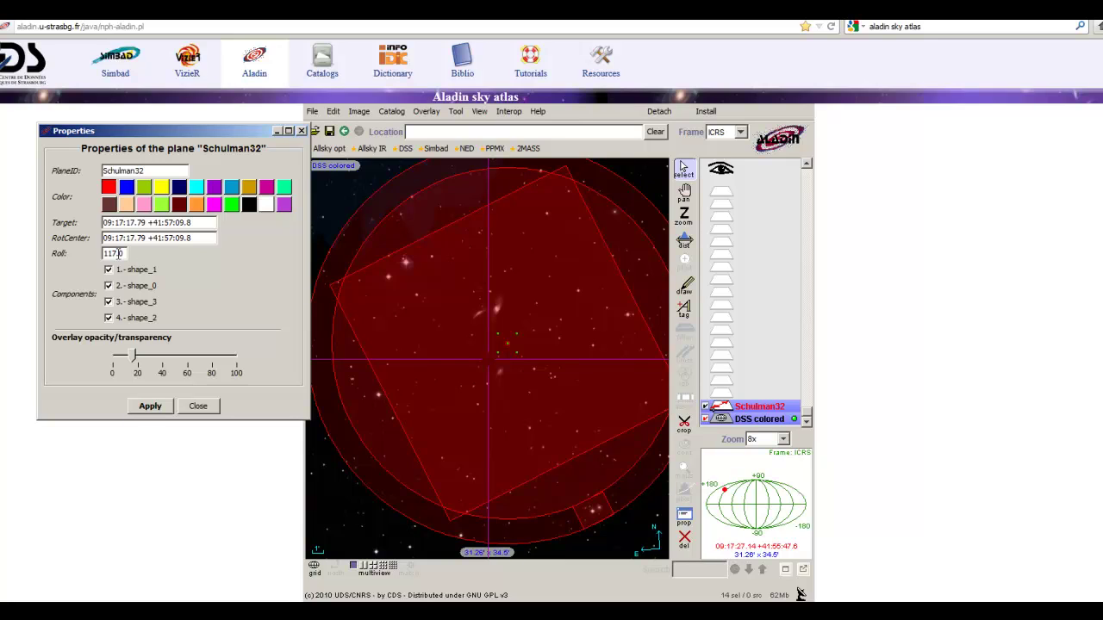